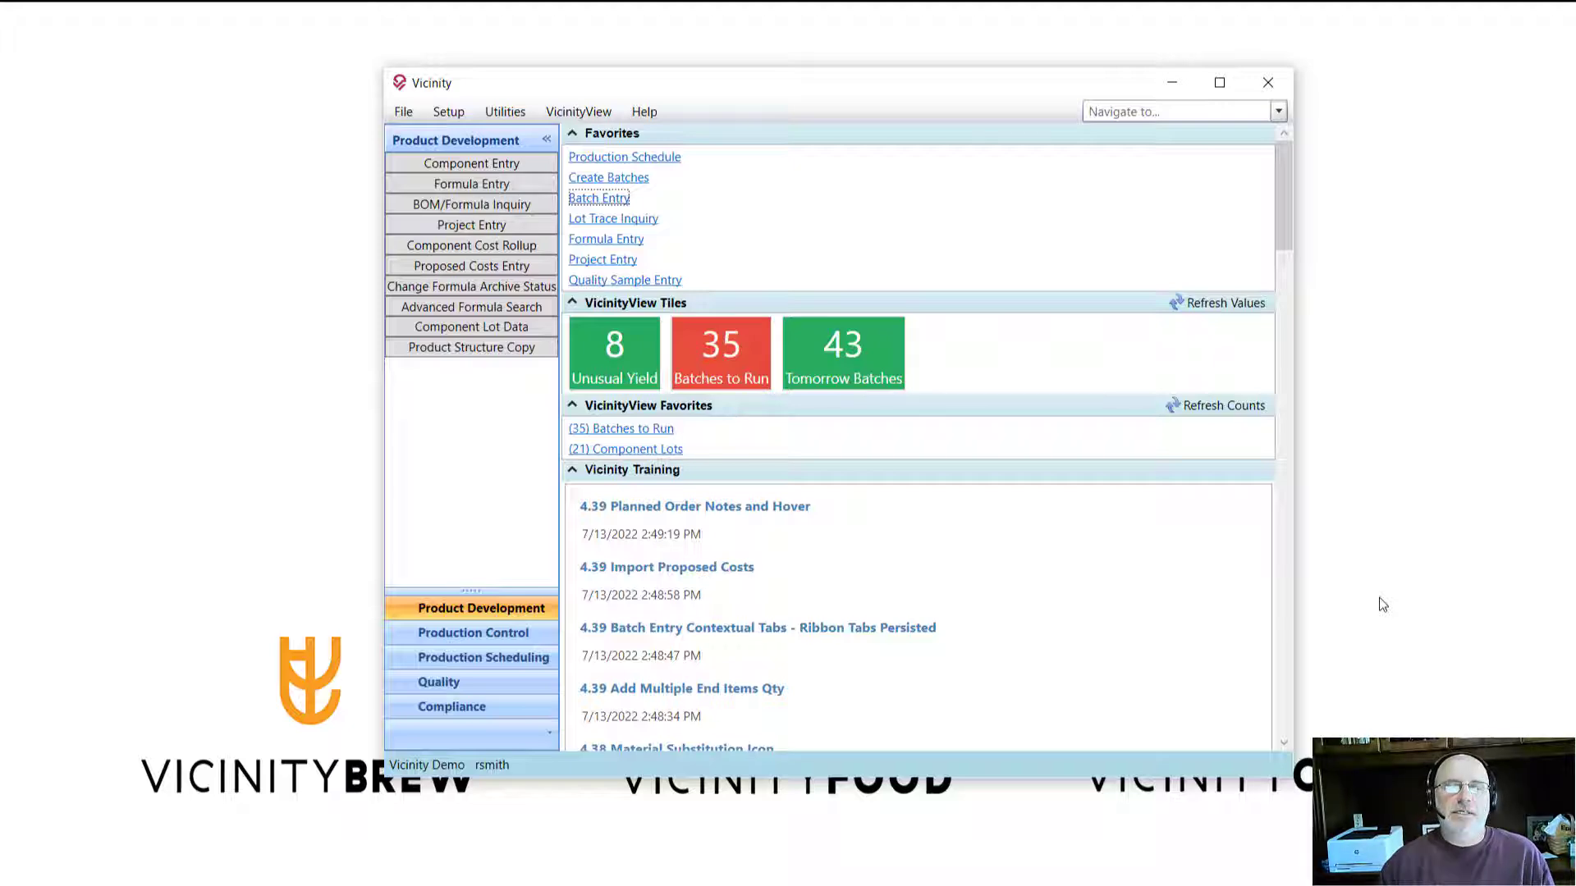
Step: Open Batch Entry and load batch WE-0595 for formula DC-VMRED, version 14
left_click(603, 205)
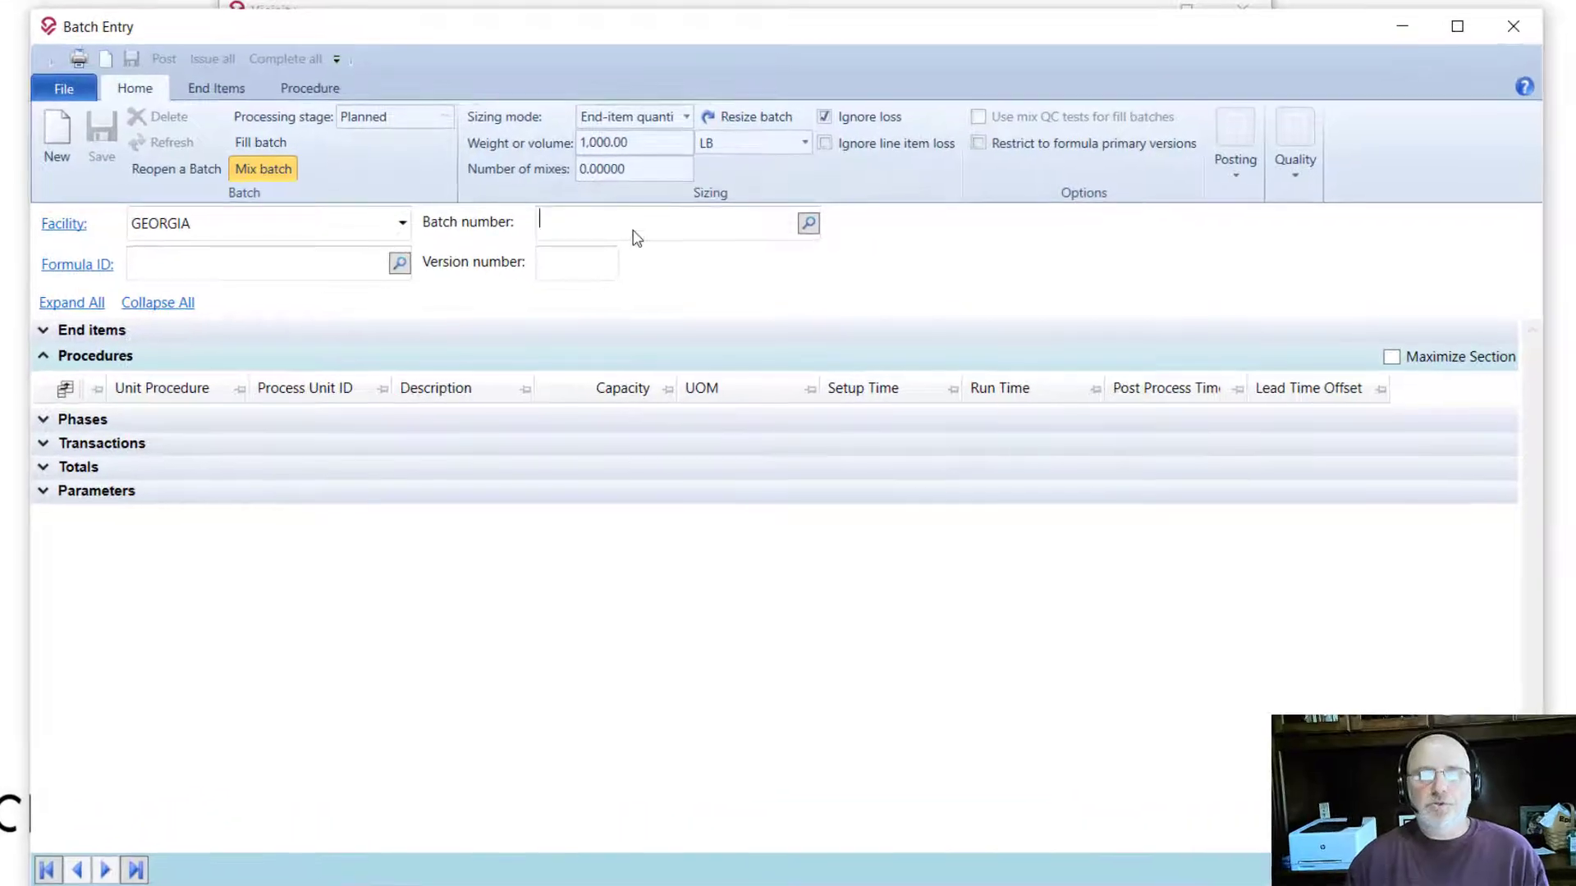
type("WE-0595")
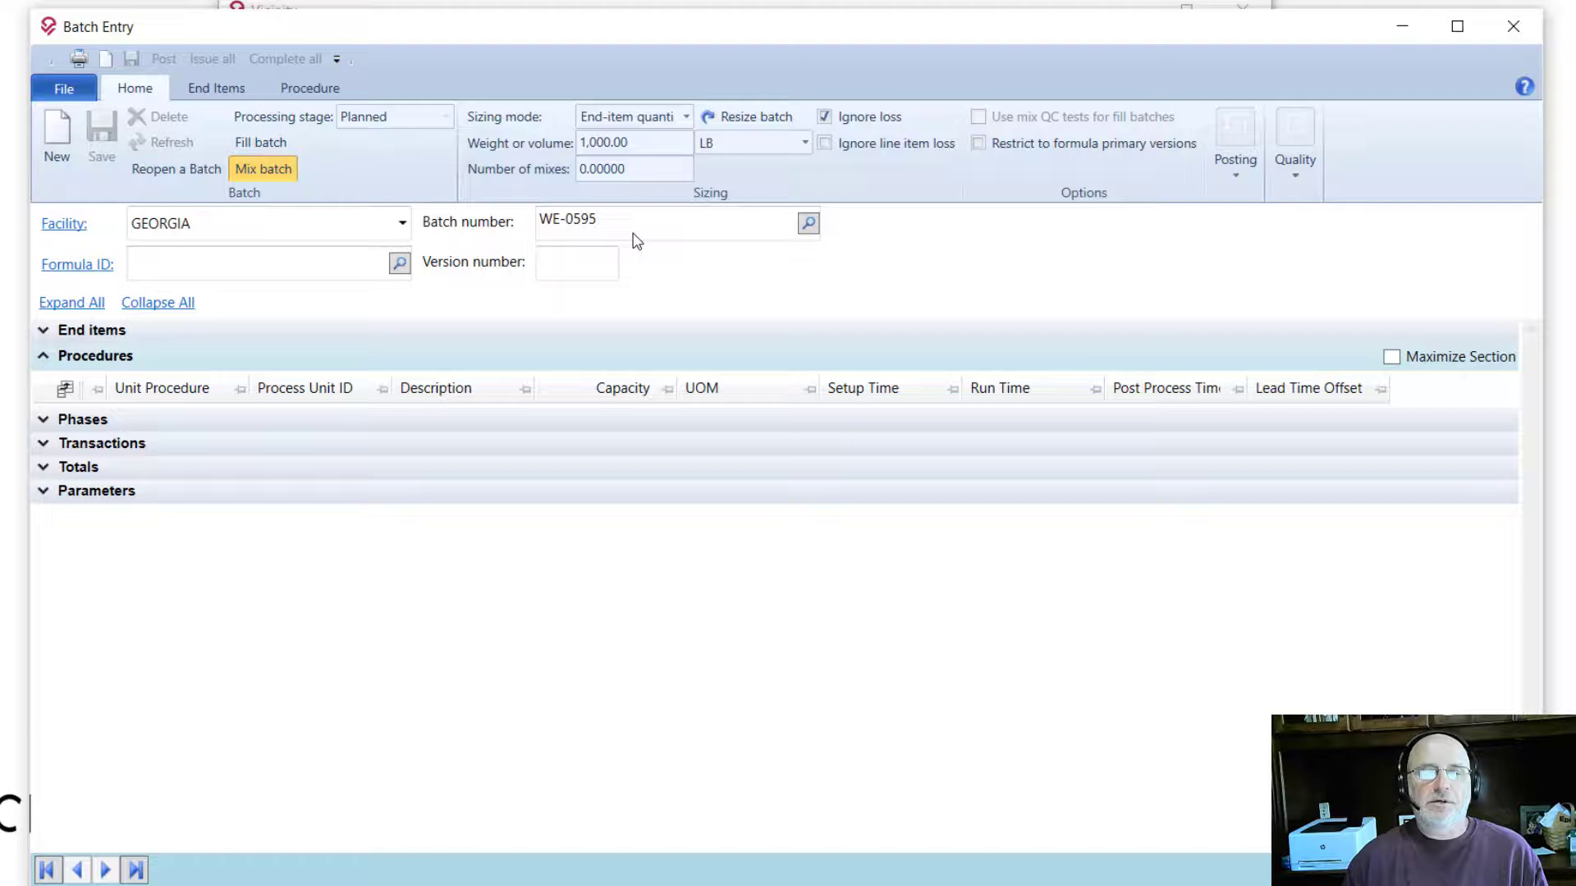
key("Tab")
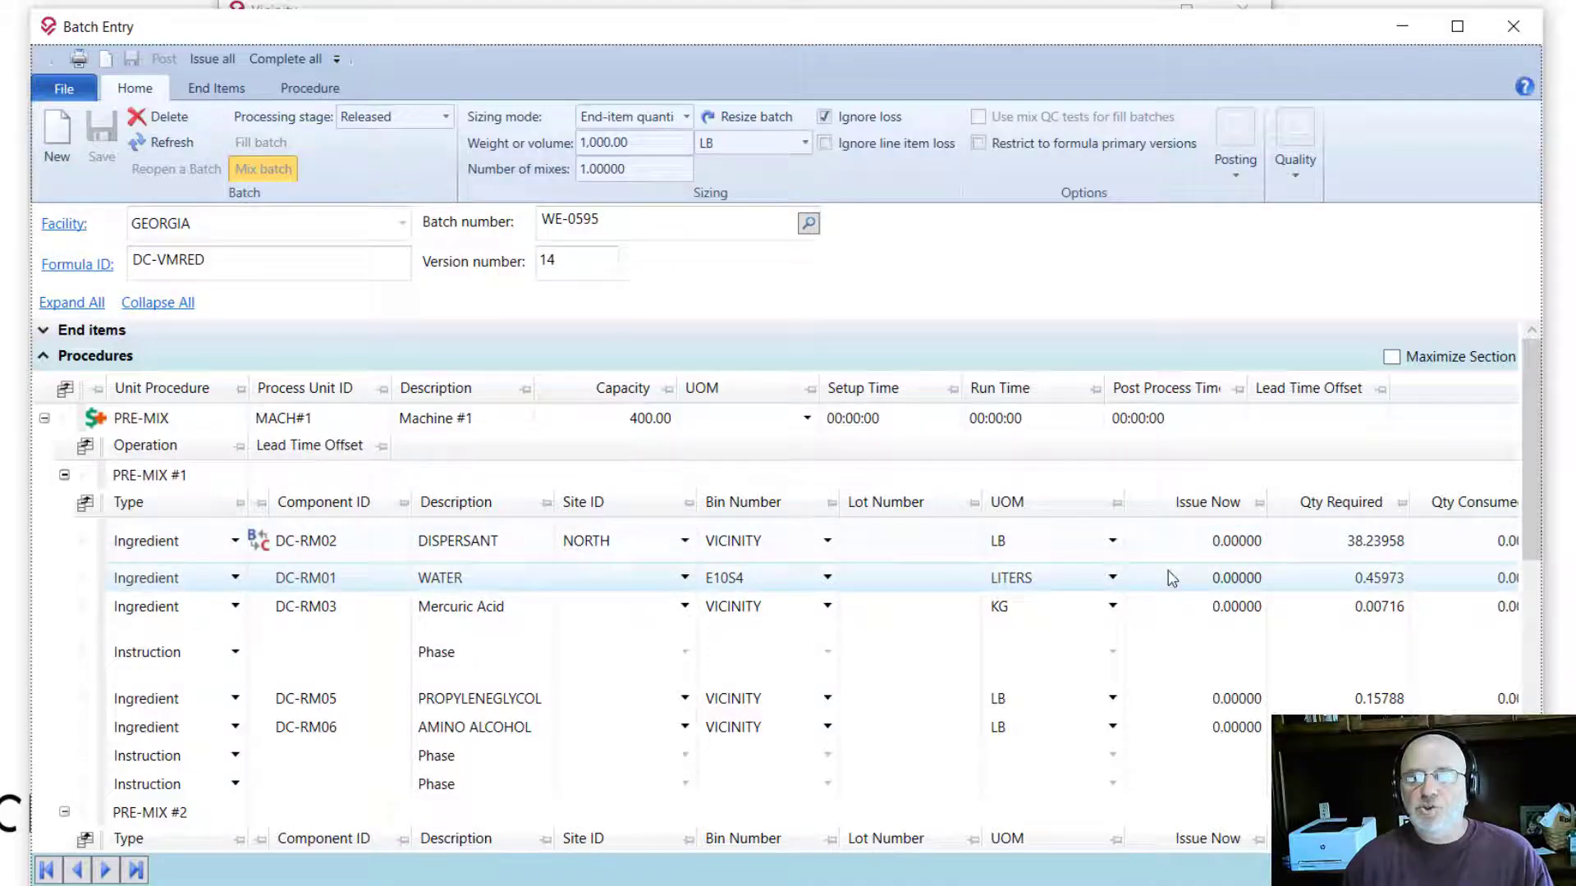
Step: Allocate lot VM001 to dispersant DC-RM02 so it issues 165.77545 LB
left_click(1220, 540)
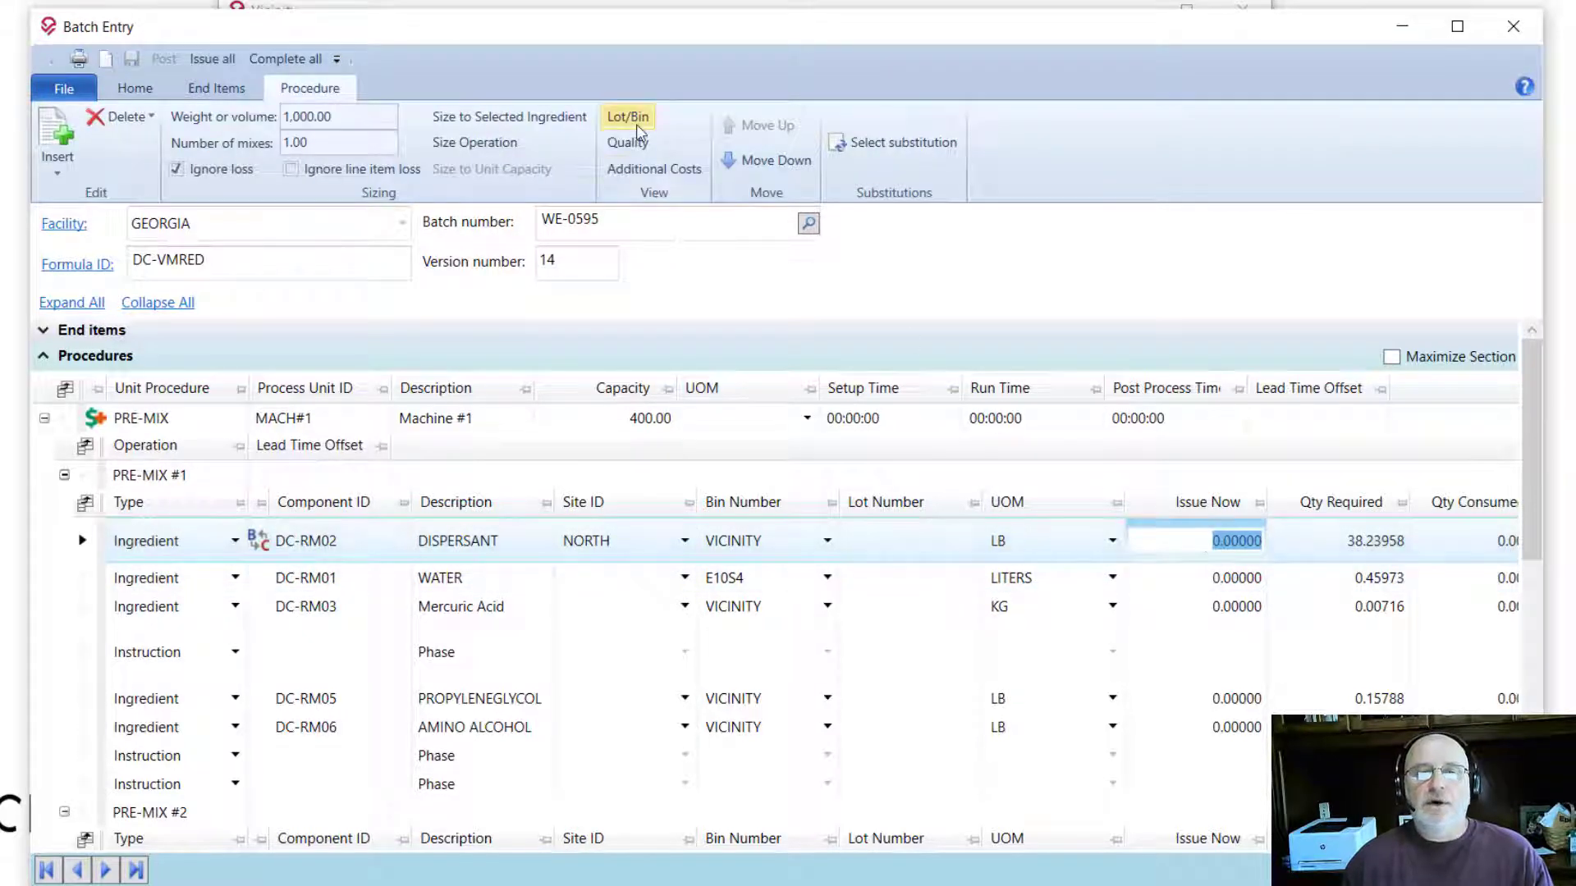
left_click(636, 125)
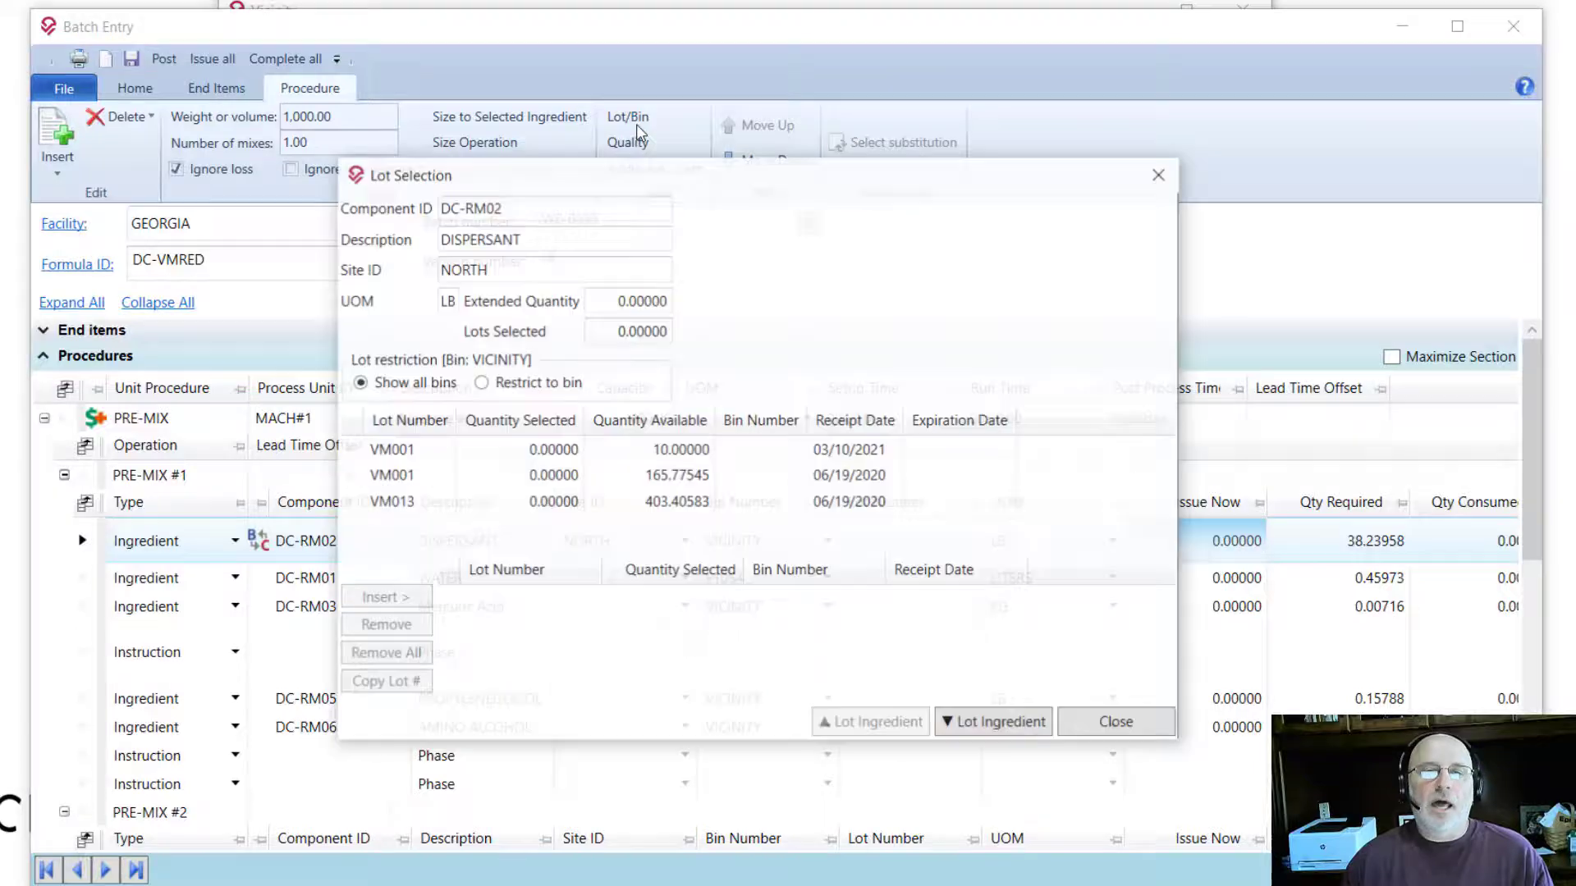
double_click(550, 480)
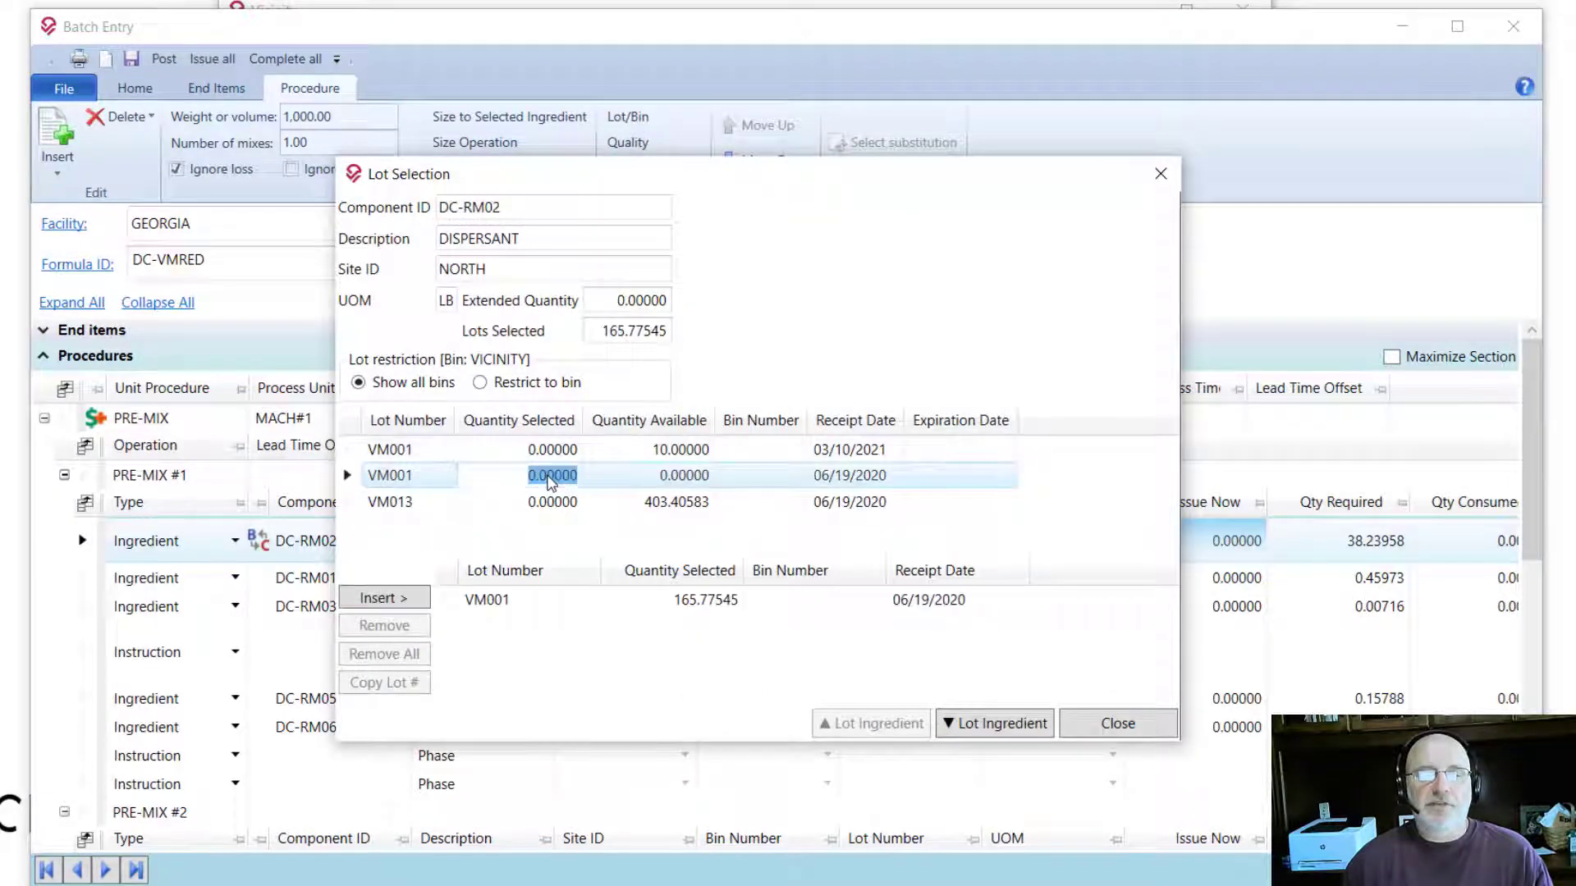
left_click(498, 600)
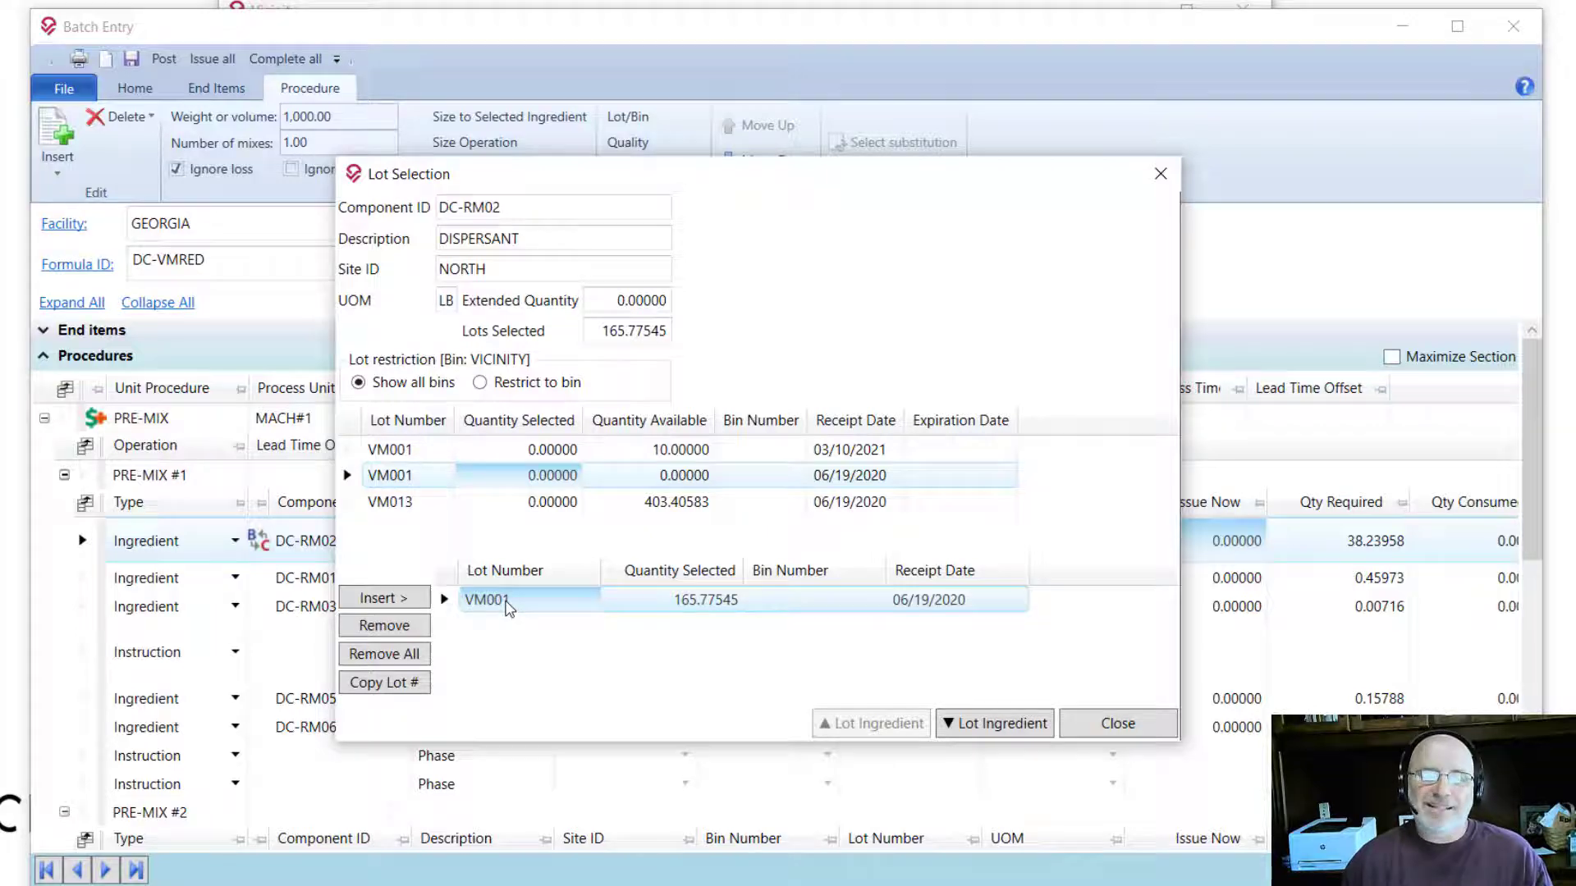
left_click(1142, 726)
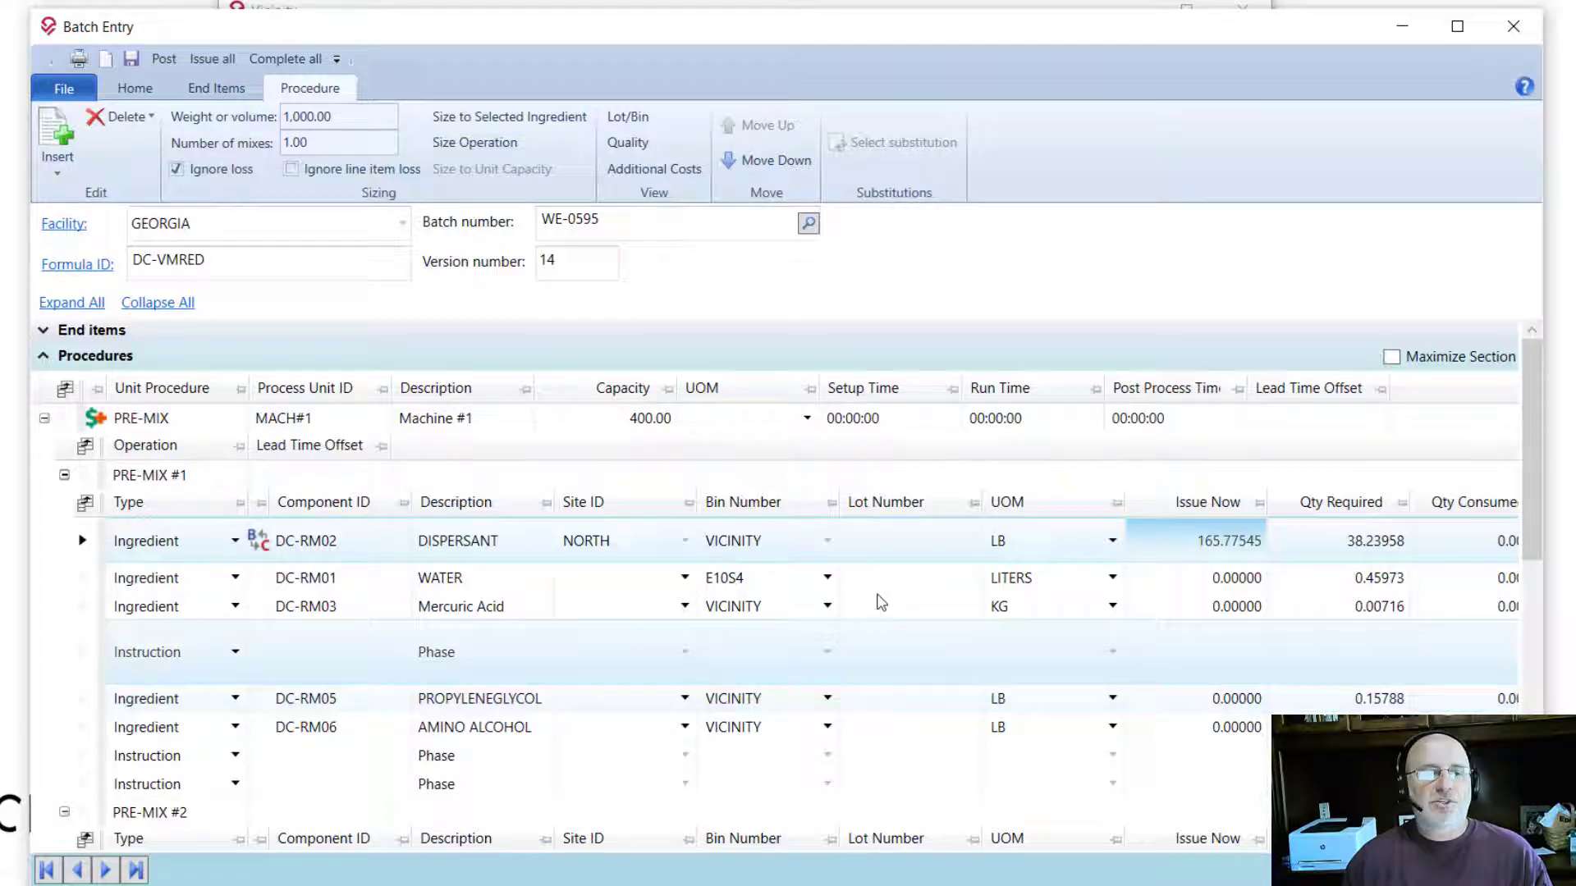
Step: Paste lot number VM001 into the DC-FG01, DC-FG02 and DC-FG09 end item rows
left_click(71, 330)
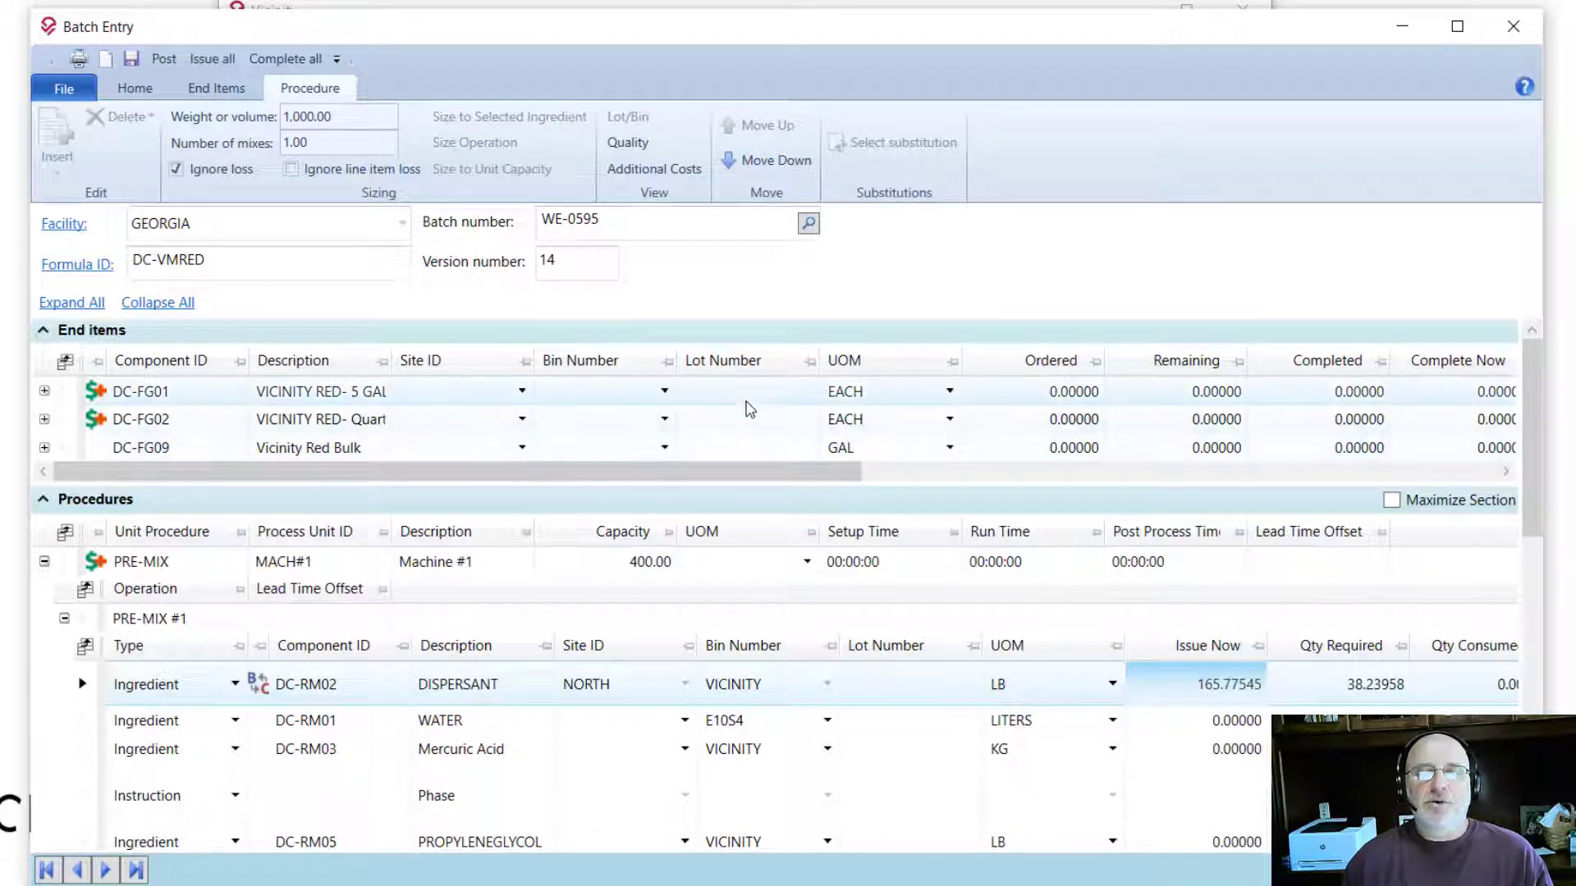
left_click(737, 398)
right_click(728, 398)
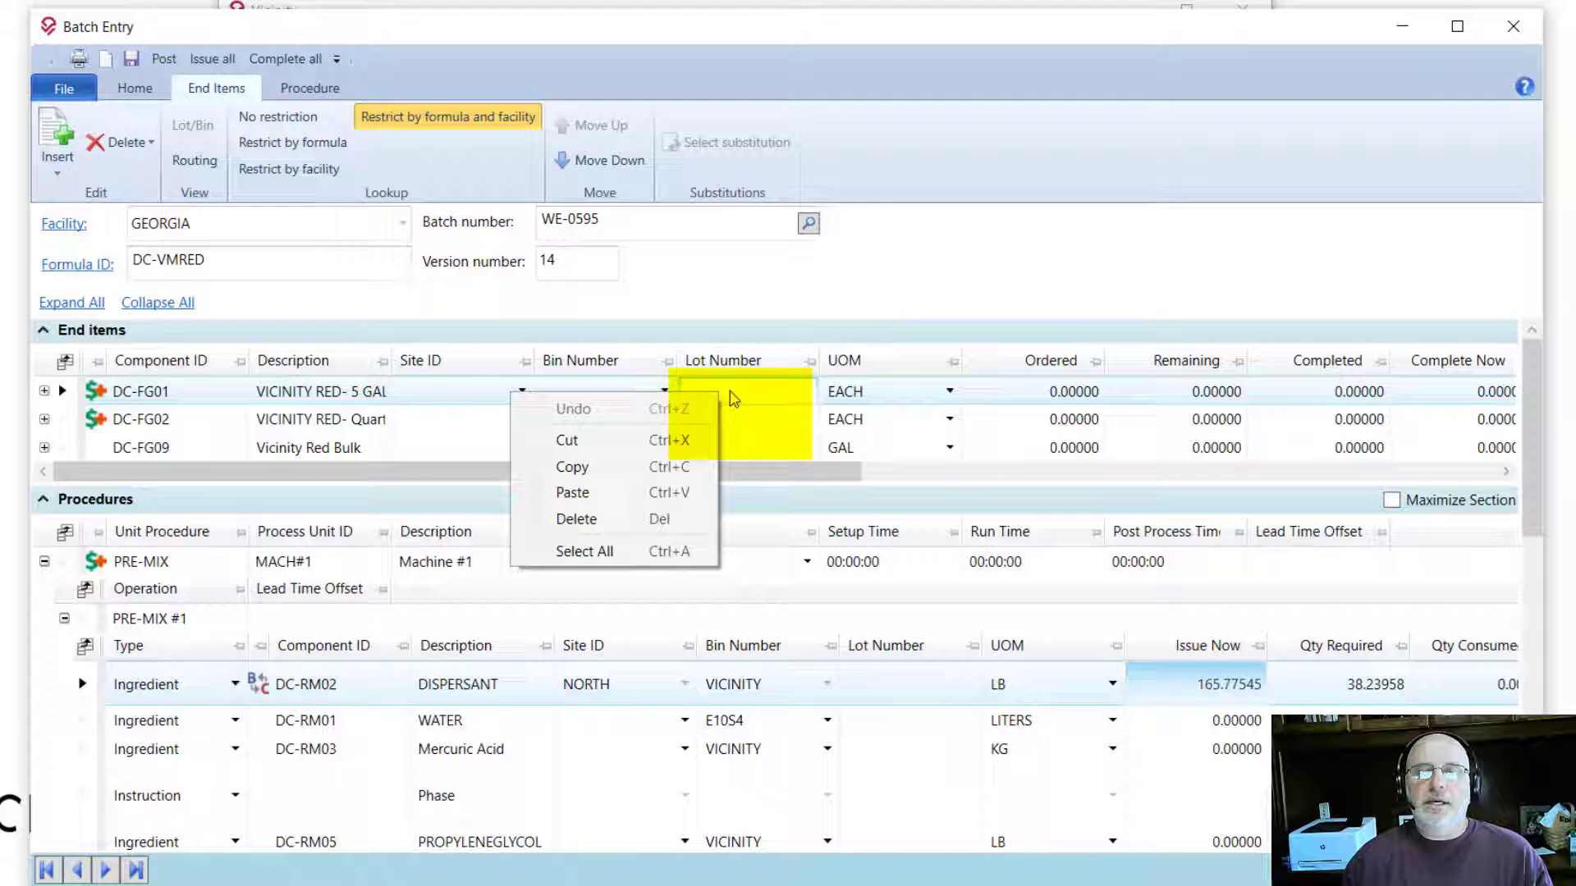
left_click(615, 493)
left_click(743, 425)
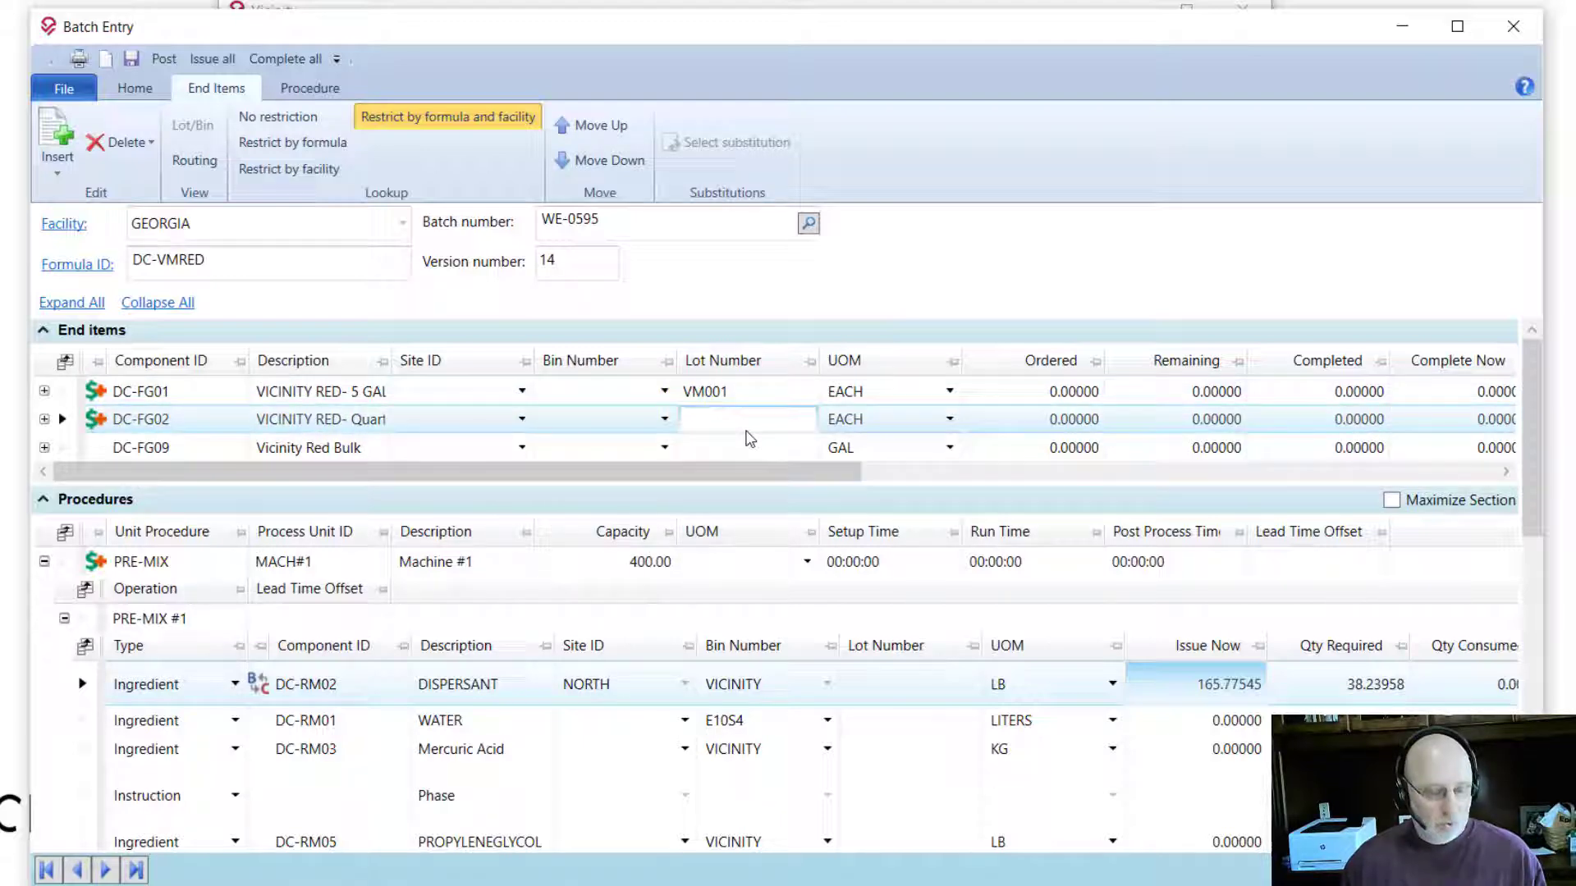
type("VM001")
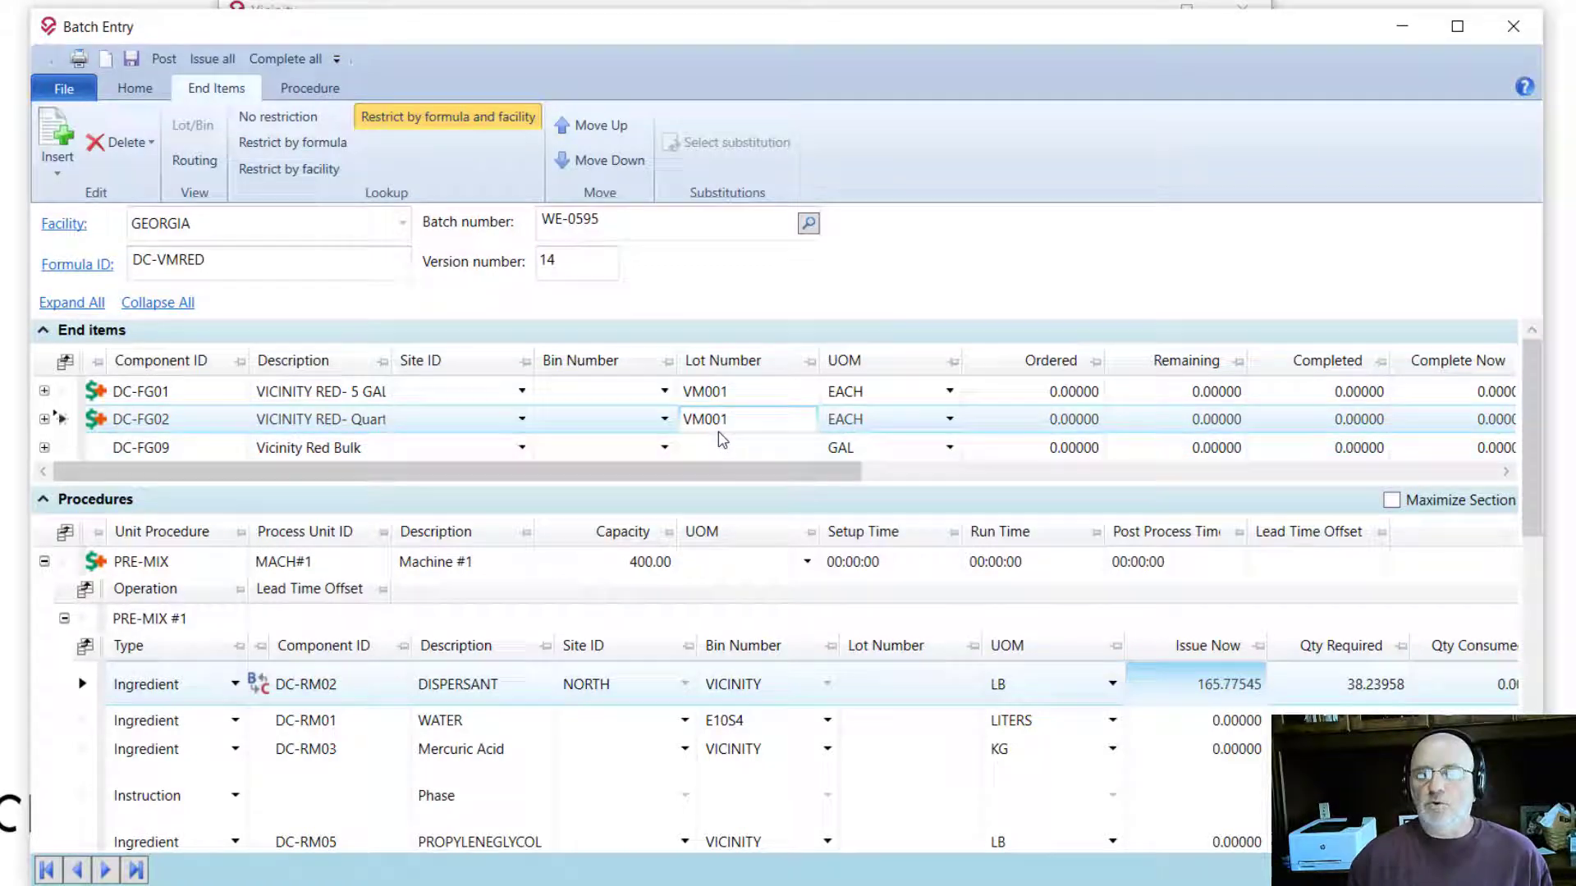
left_click(739, 450)
type("VM001")
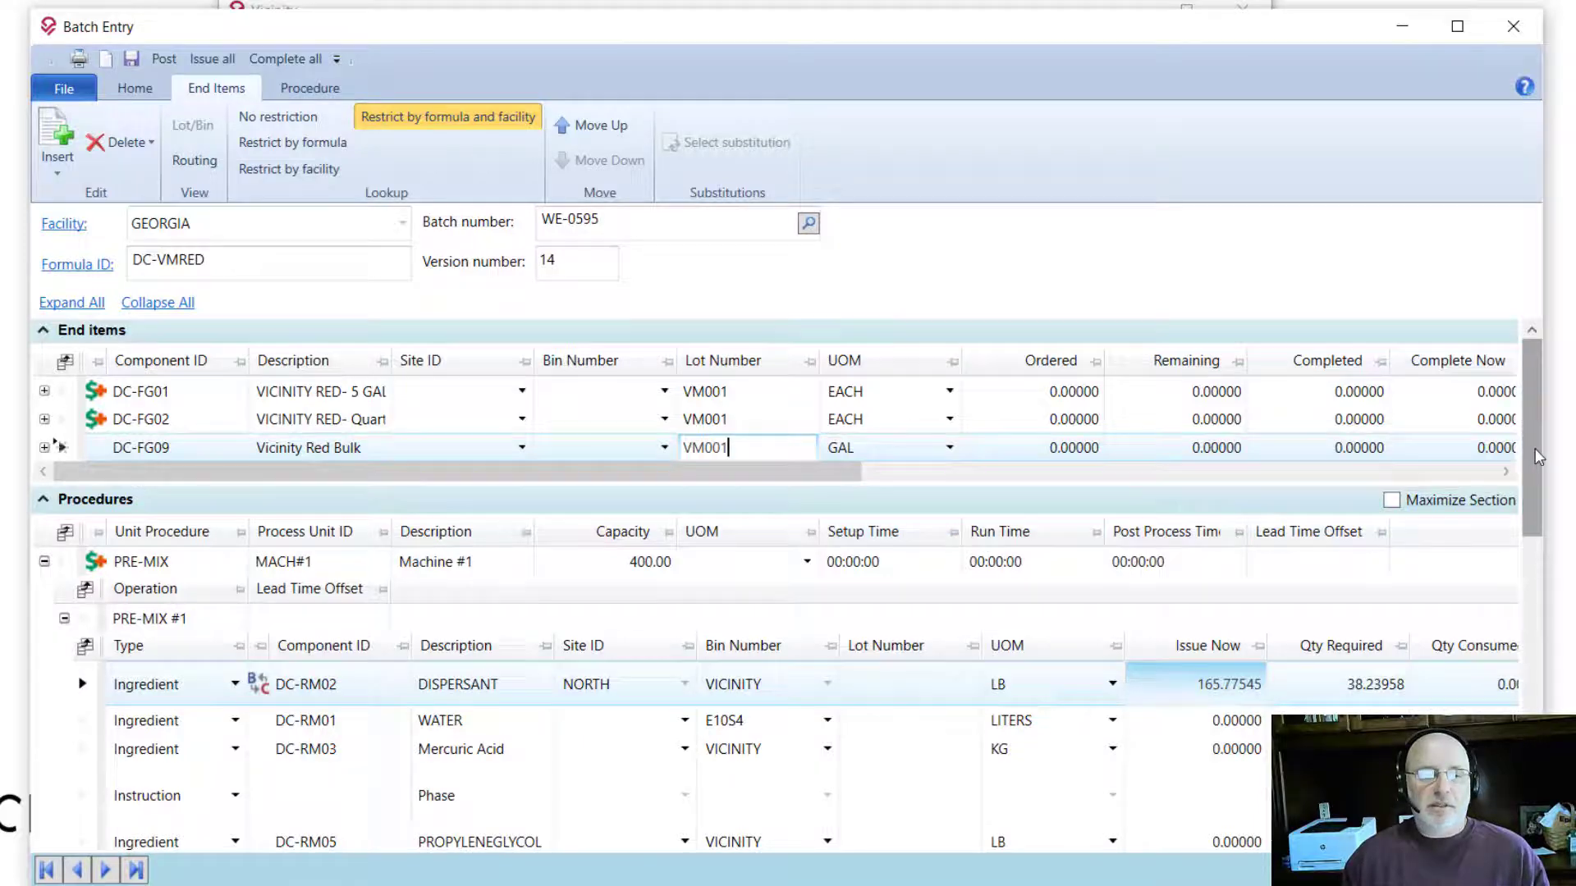
left_click_drag(1534, 448, 1536, 572)
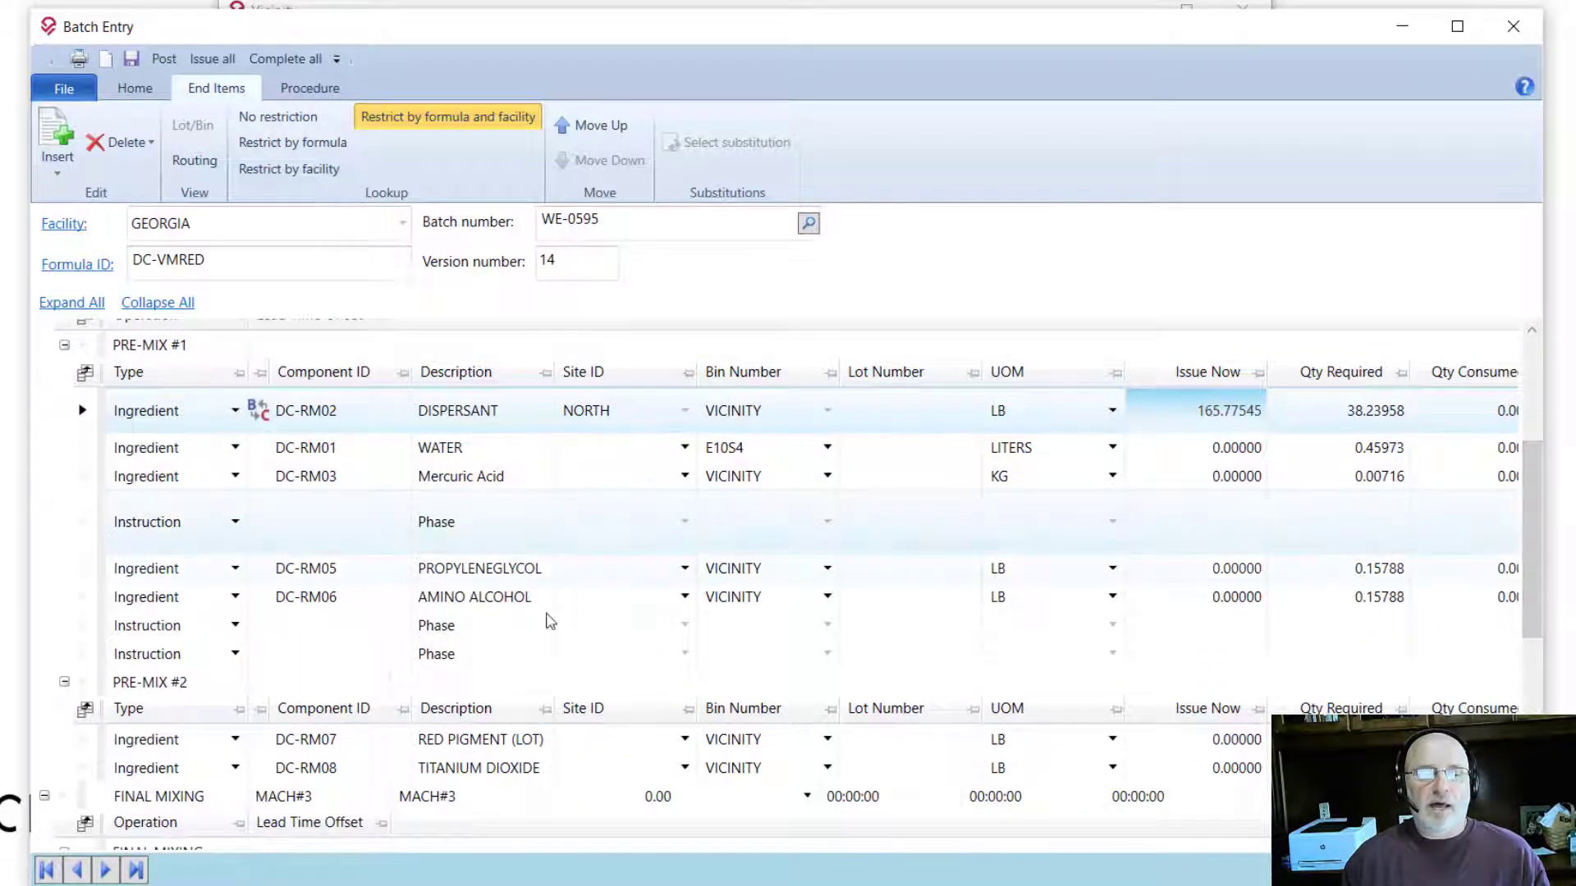
Step: Change the last PRE-MIX #1 row to a By-Product line for component DC-RM02
left_click(234, 653)
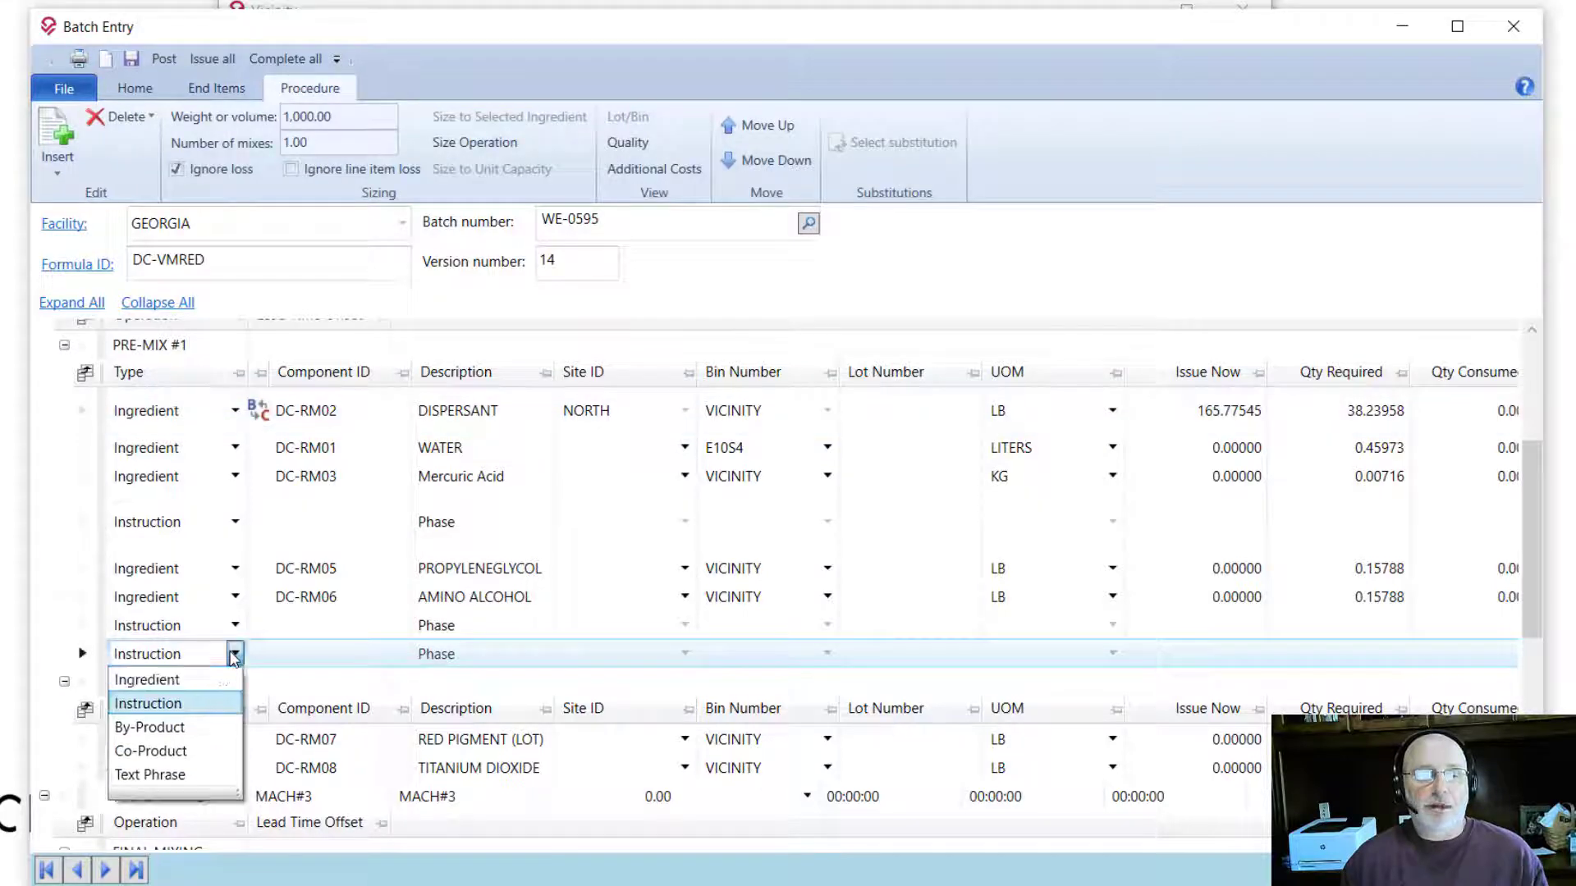
left_click(192, 727)
left_click(335, 657)
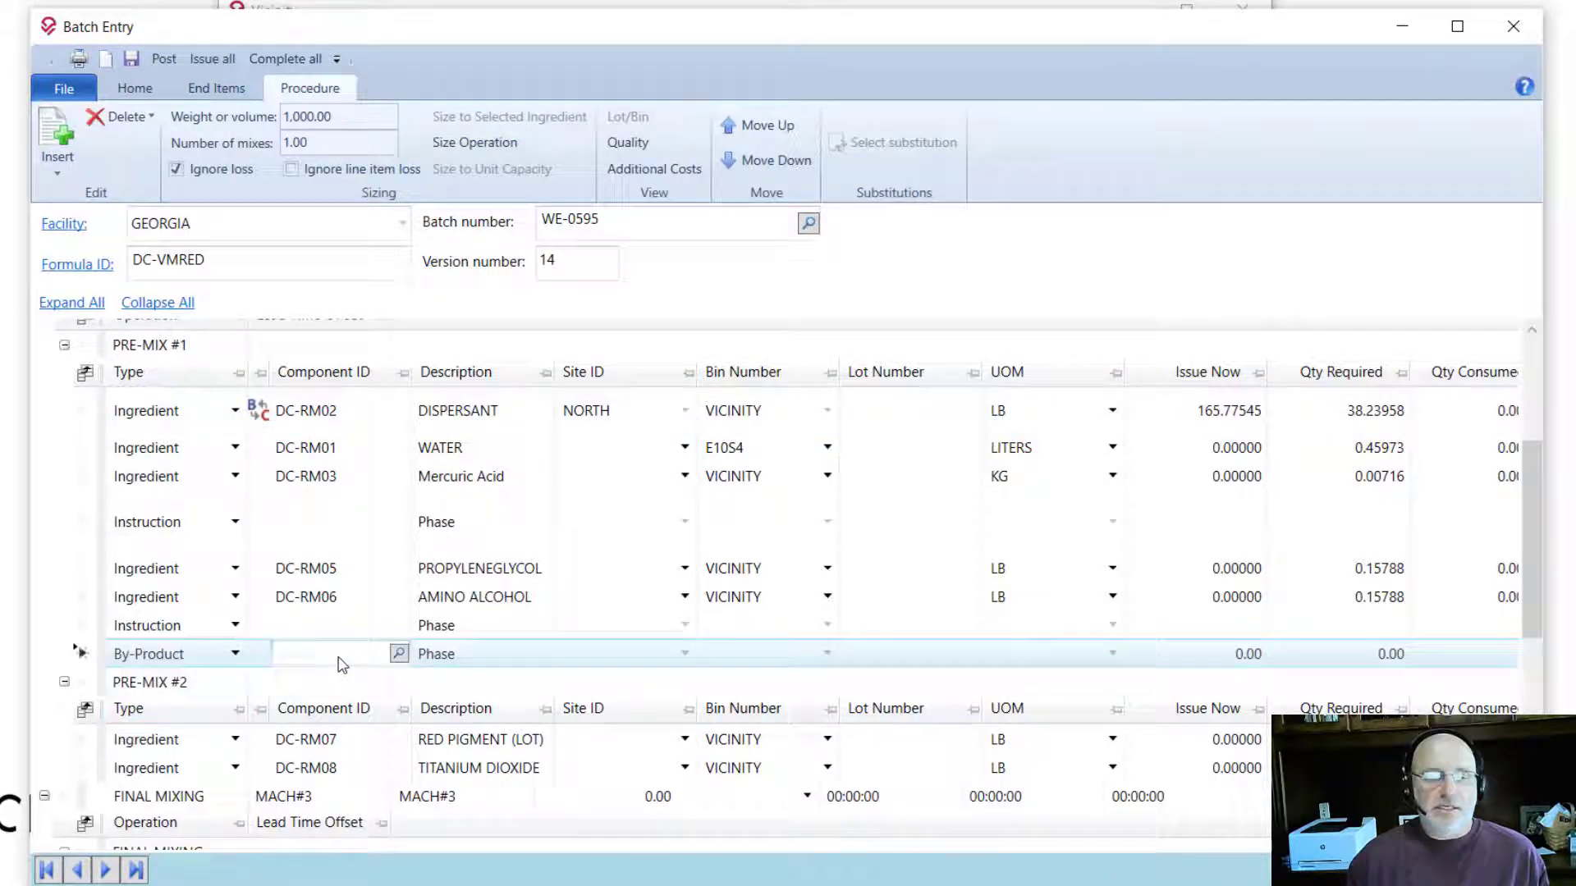
type("DC-RM02")
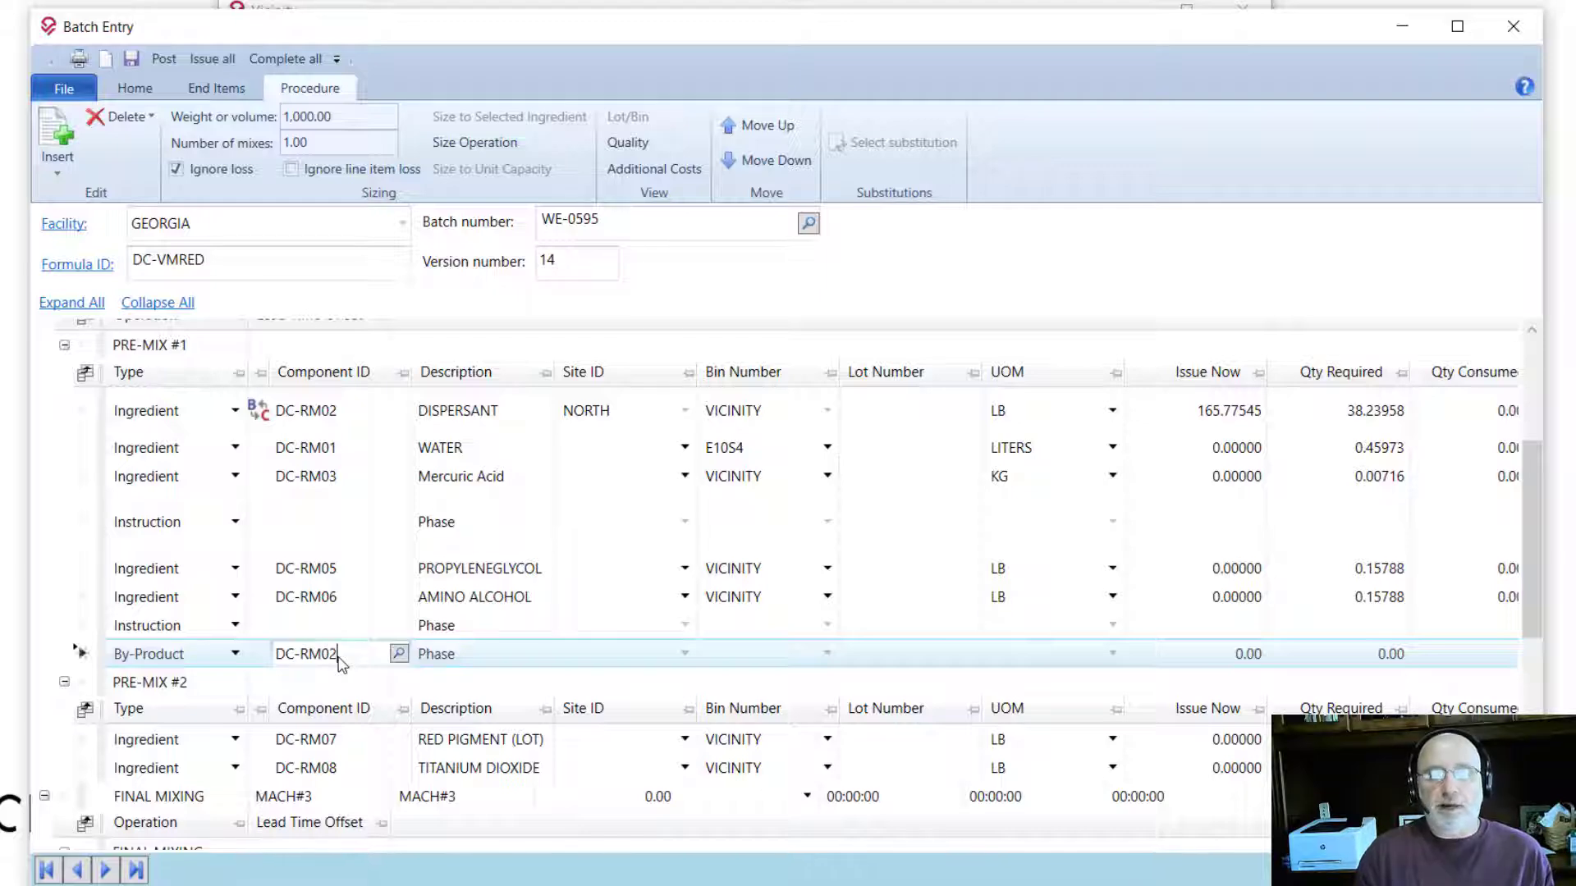
key("Tab")
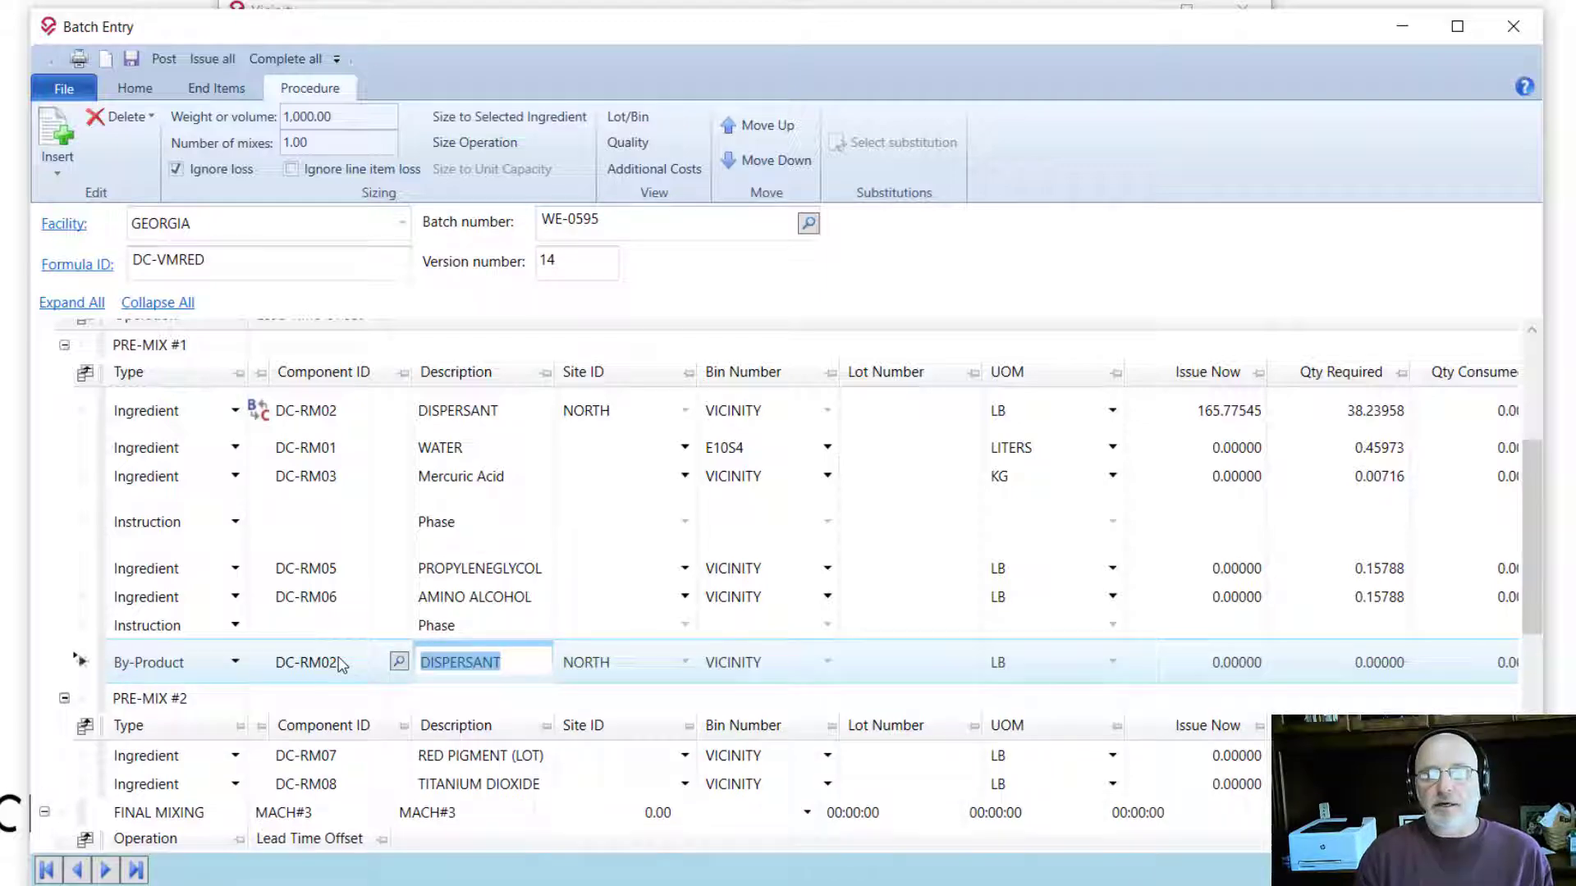
key("Tab")
key("Tab")
key("Tab")
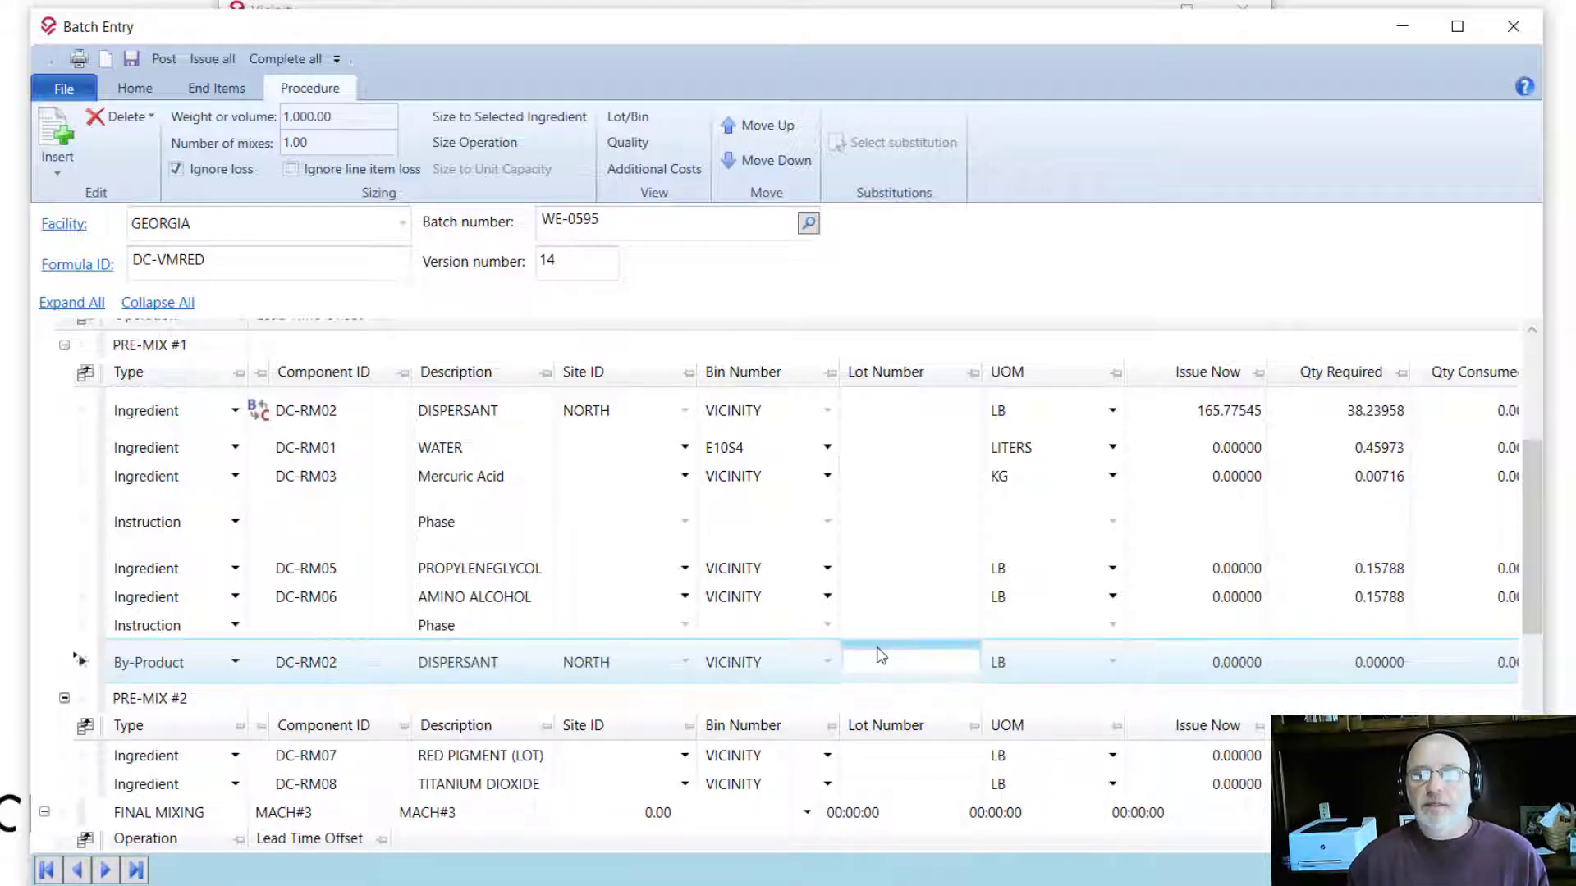
Step: Give the by-product a 10 LB issue quantity, accepting the warning, and lot VM001
left_click(1237, 662)
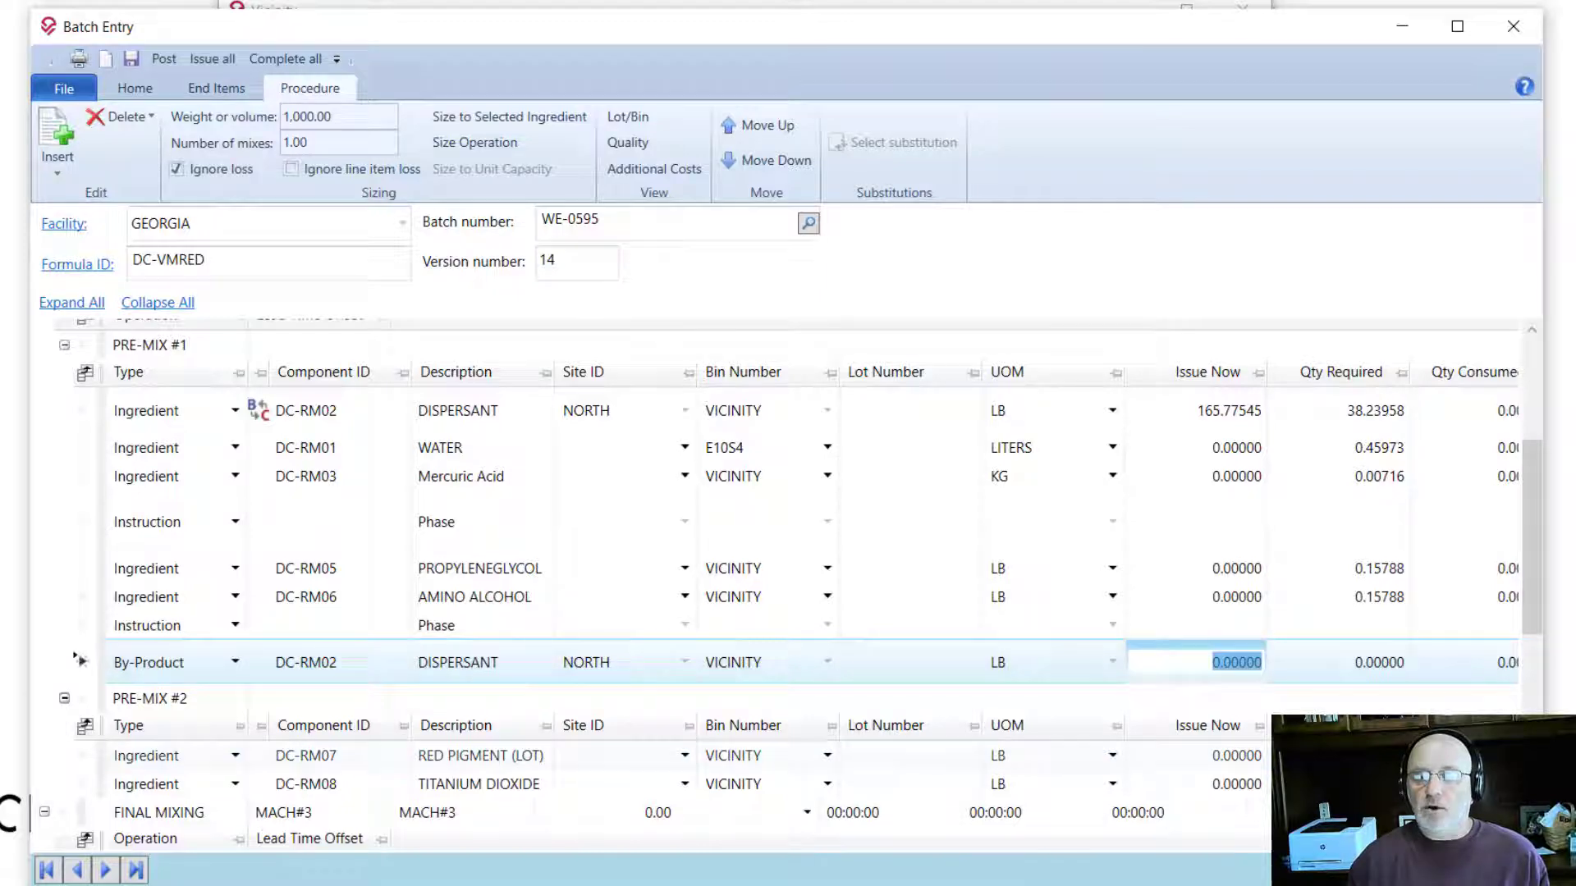
type("10")
key("Tab")
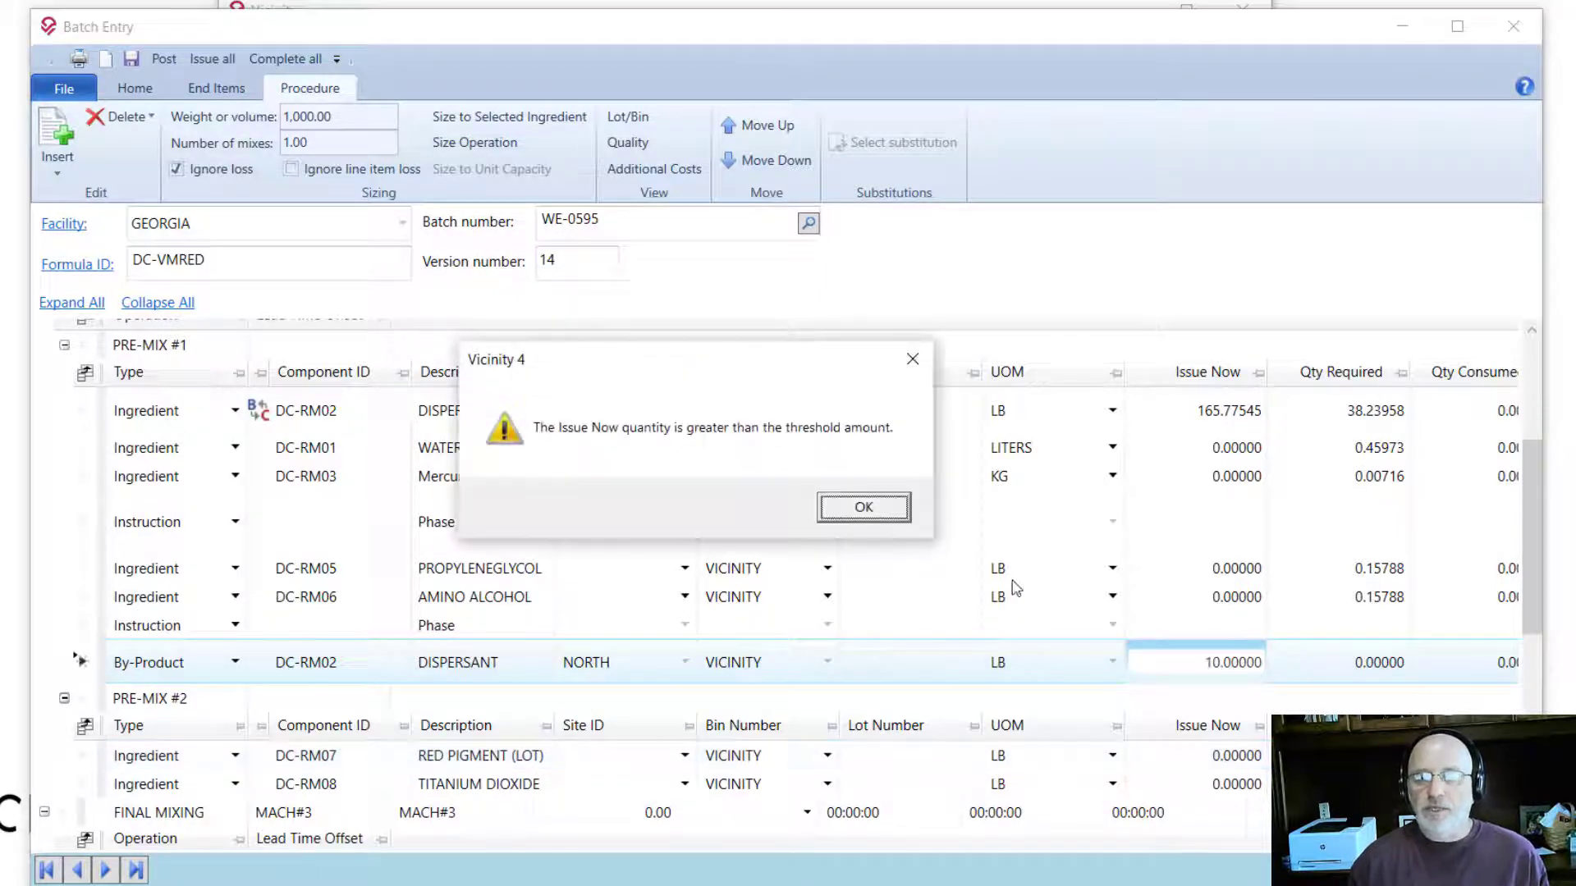
left_click(868, 510)
left_click(912, 669)
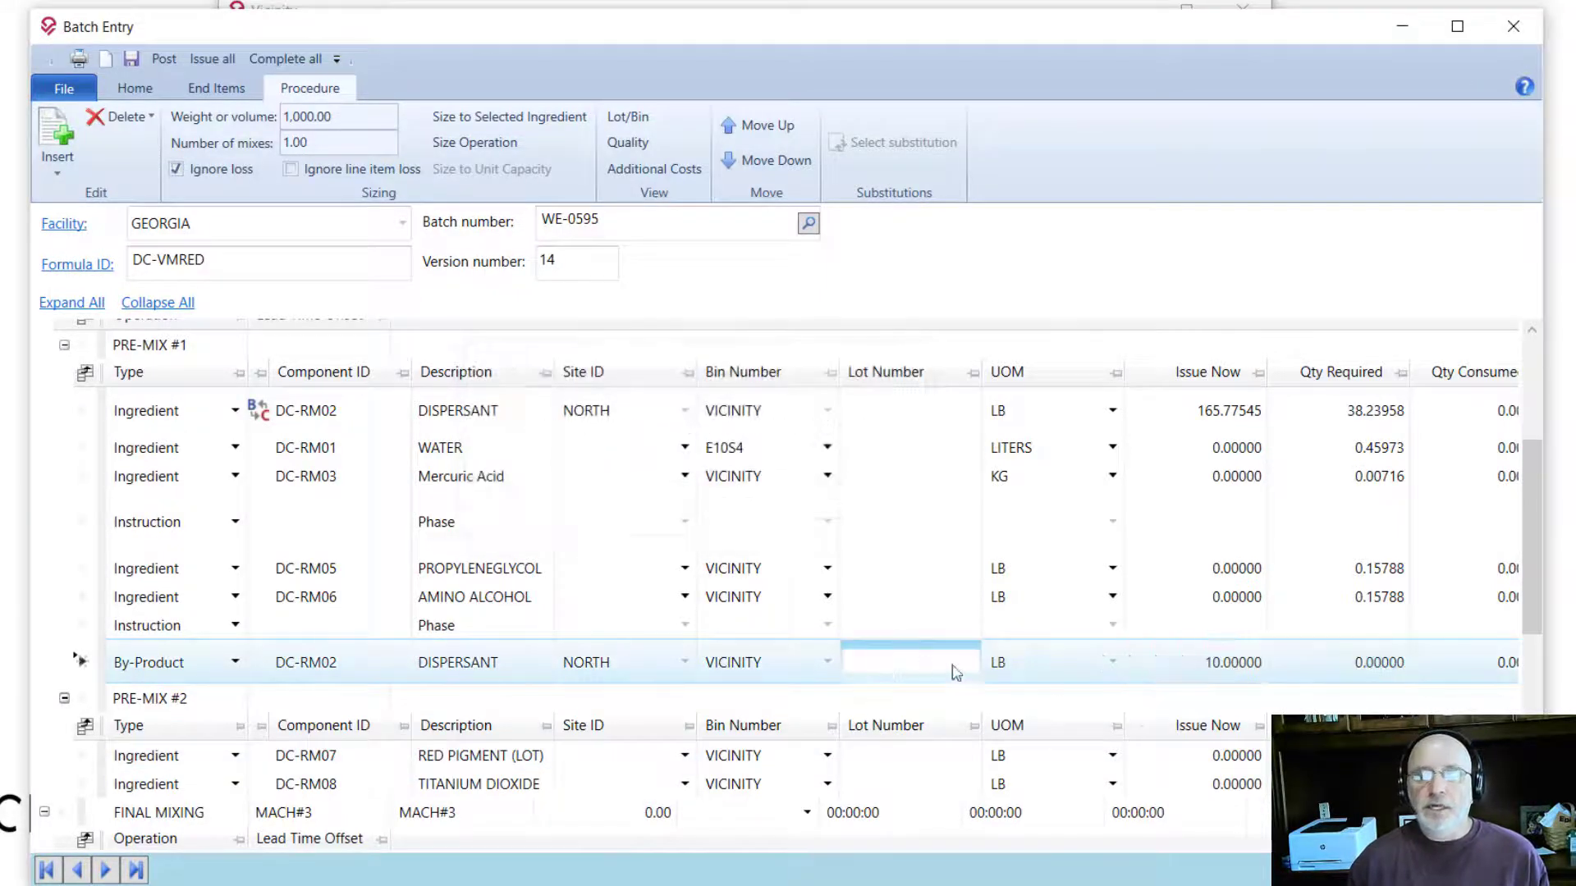
right_click(902, 678)
left_click(821, 779)
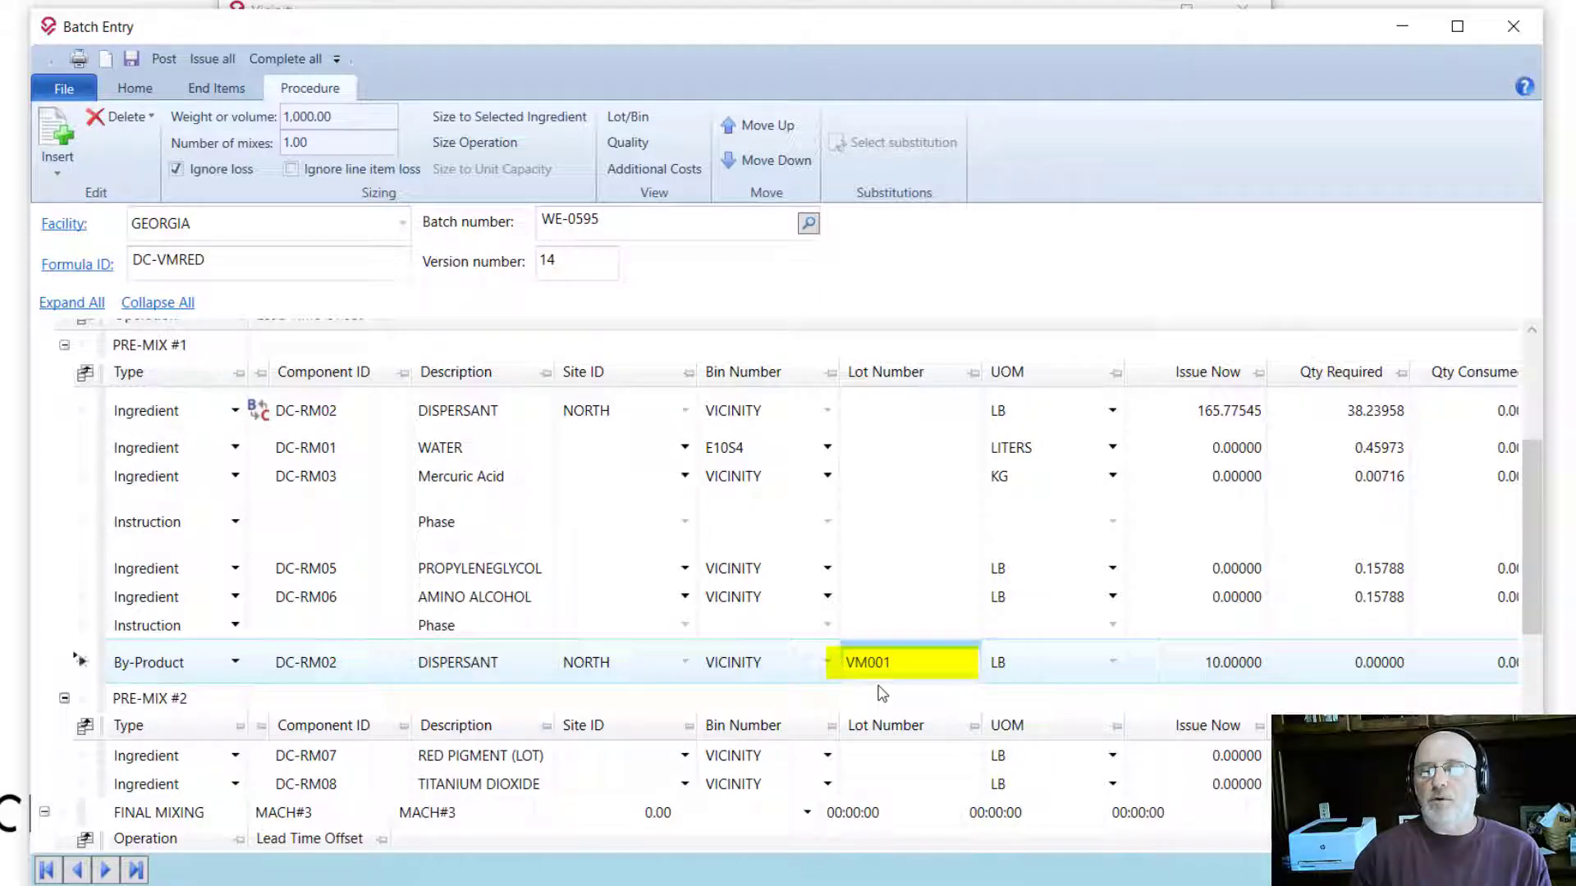
key("Return")
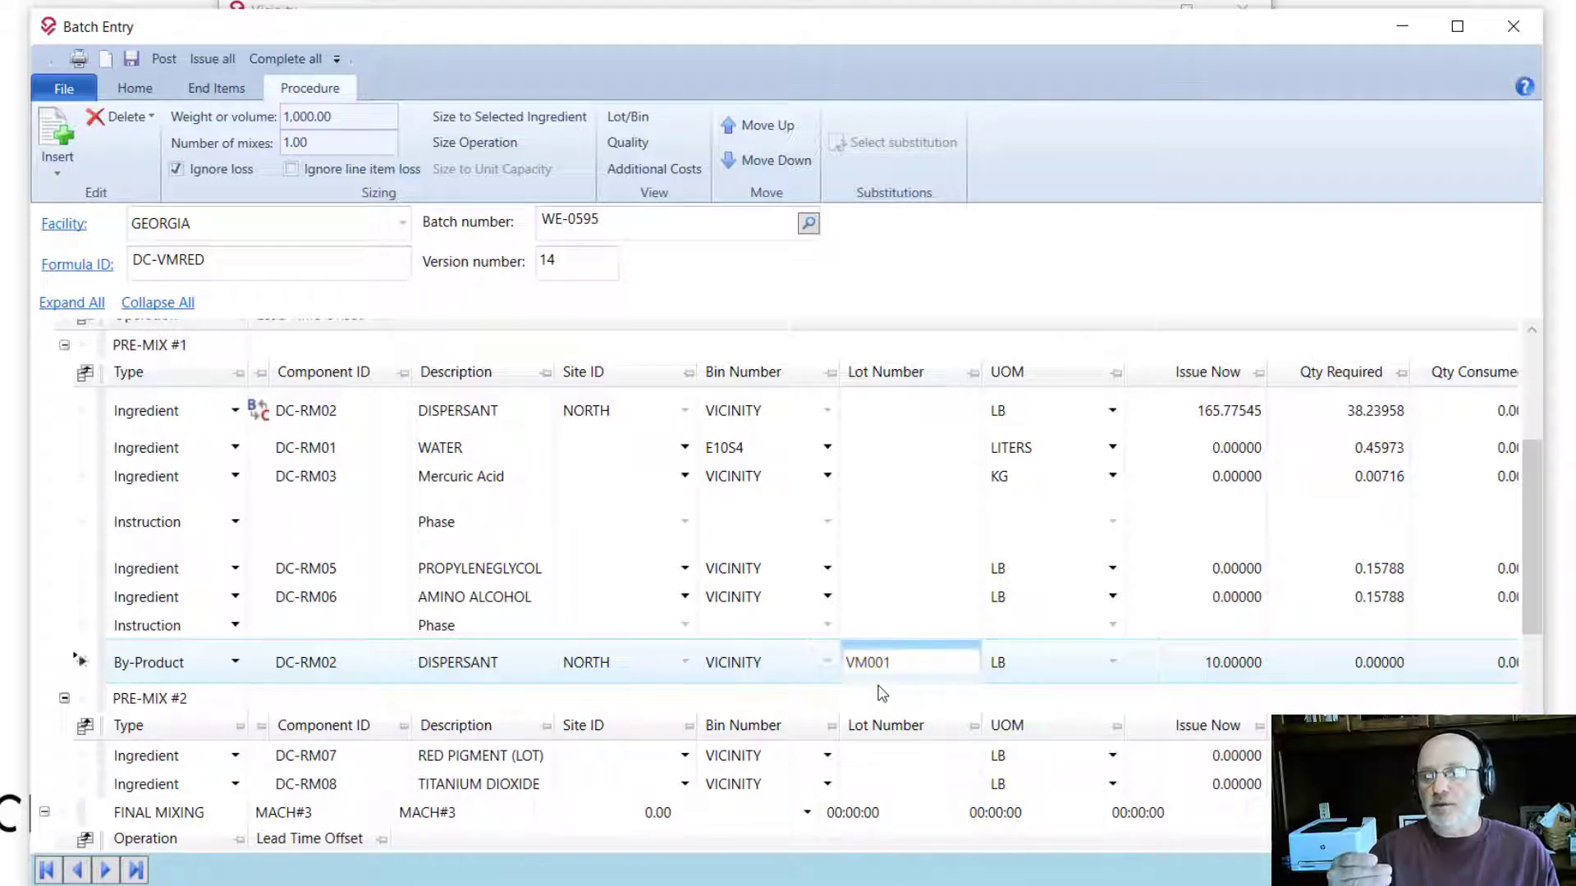
Step: Reselect lot VM001 for the dispersant, then select the by-product's VM001 lot number
left_click(1215, 411)
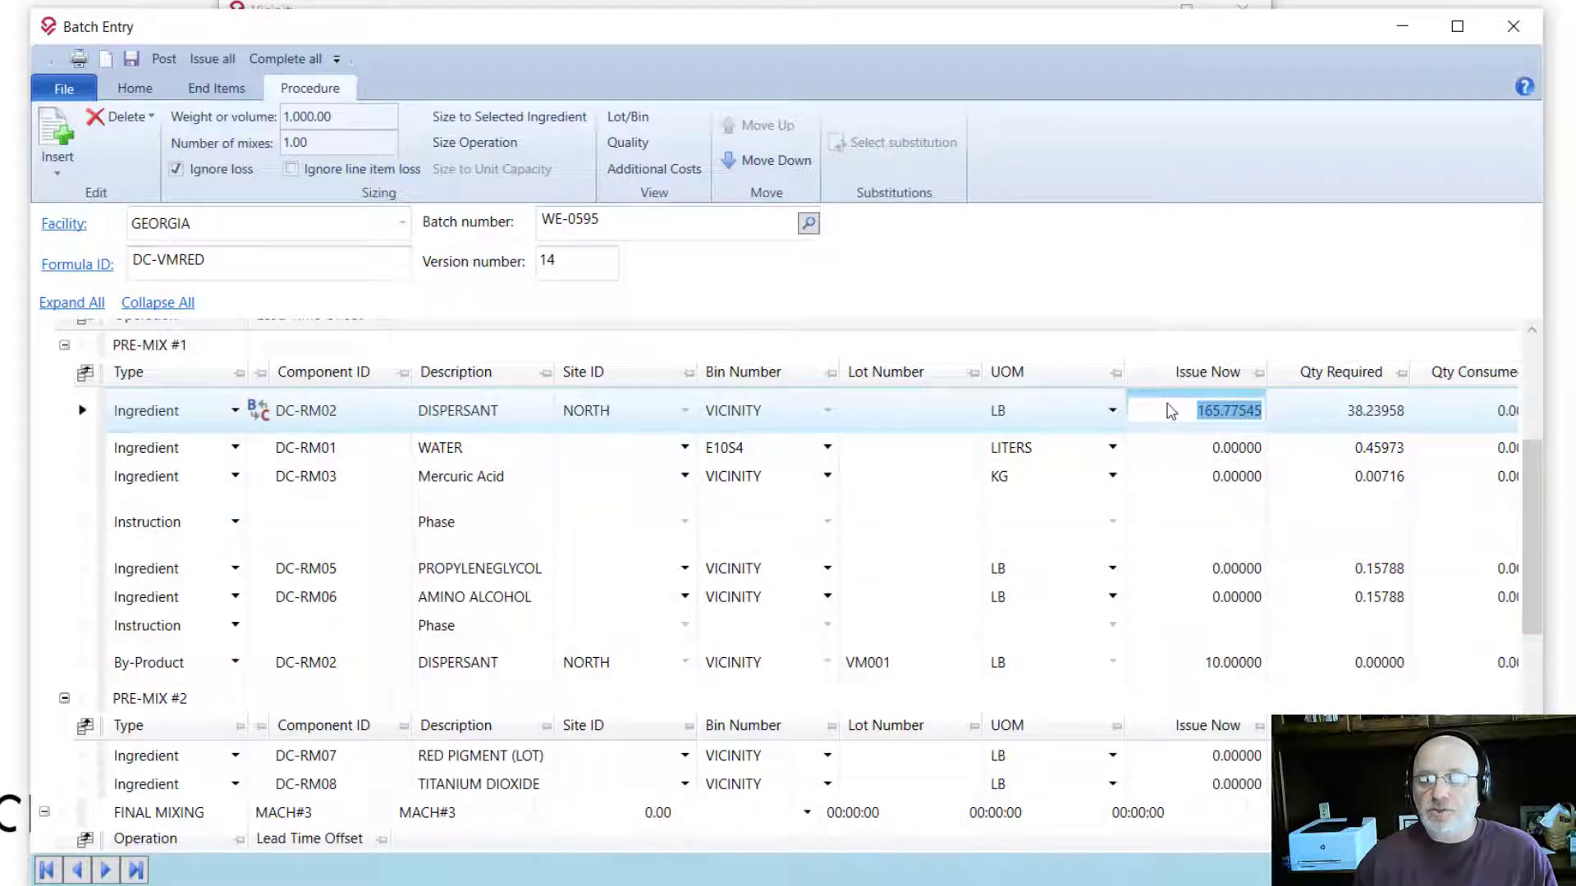
left_click(622, 116)
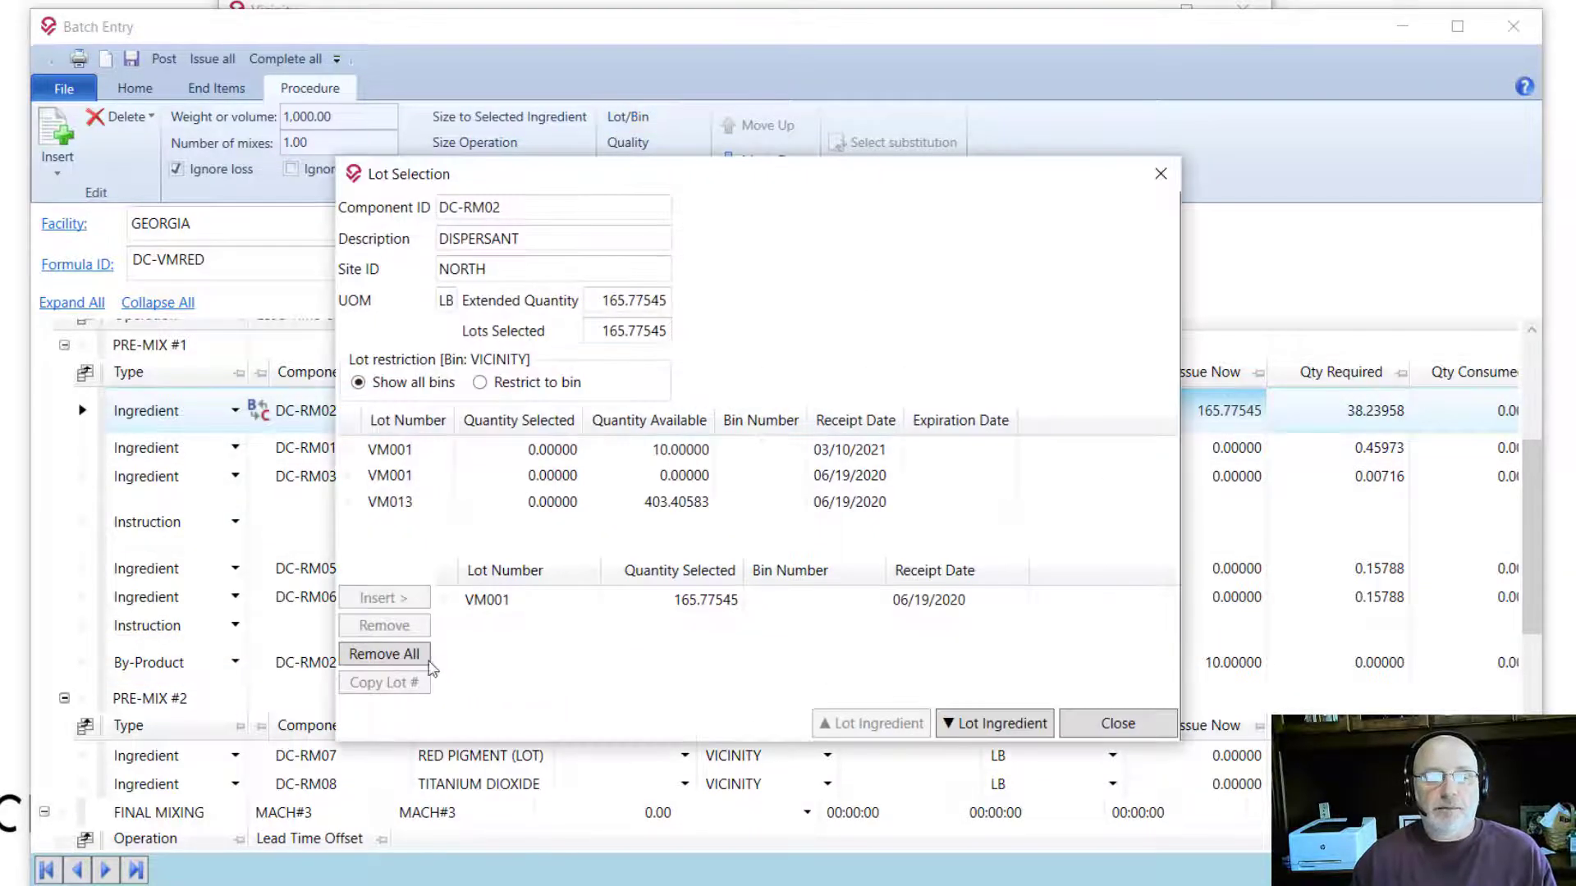
left_click(495, 608)
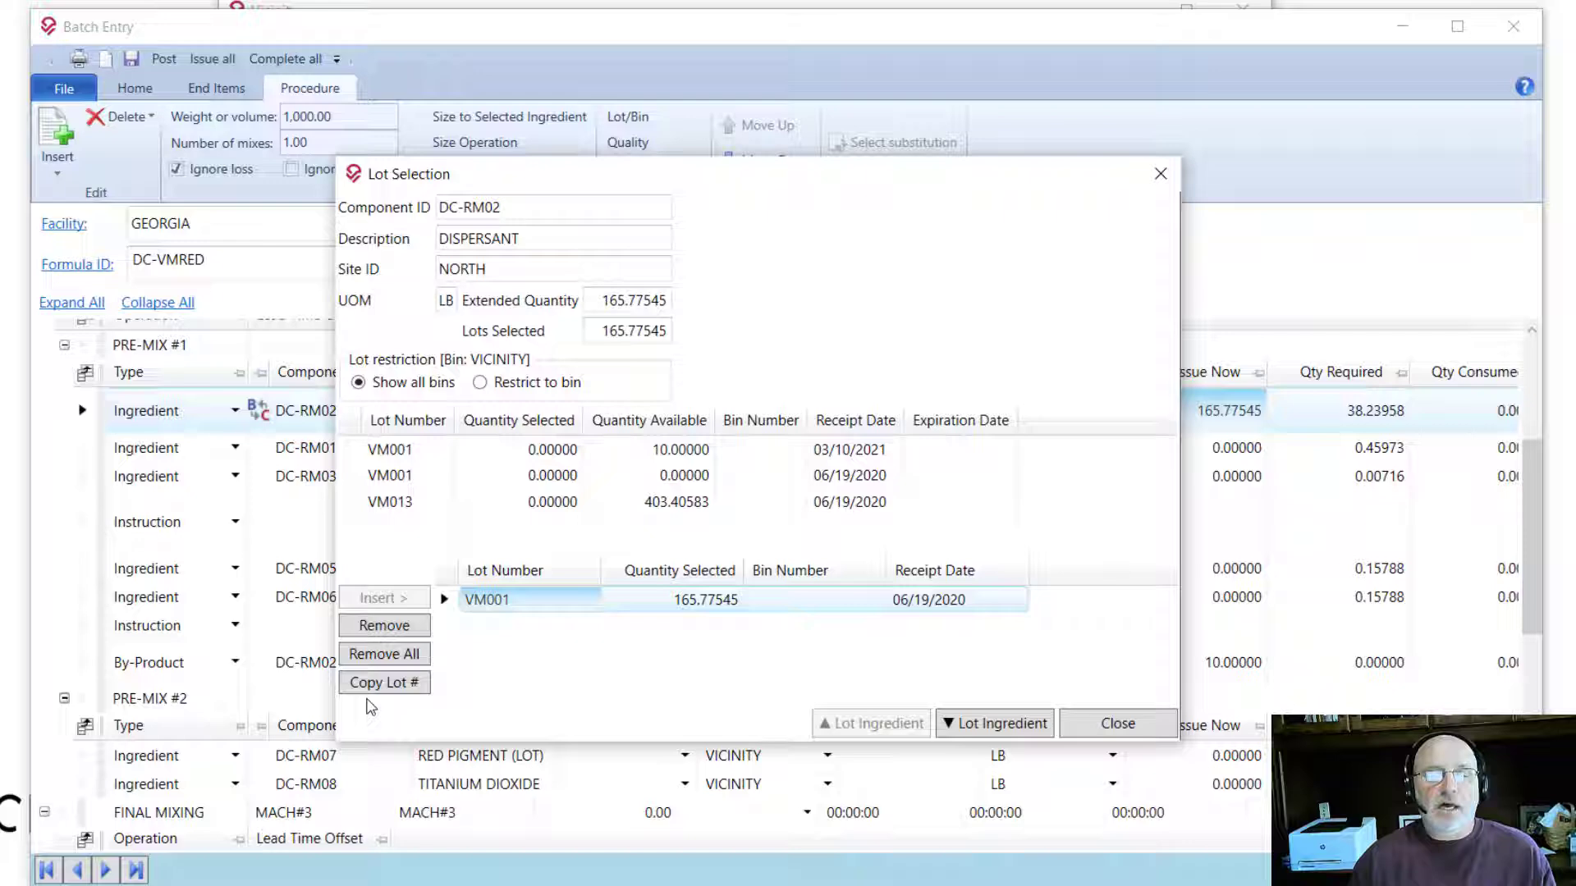
left_click(1119, 726)
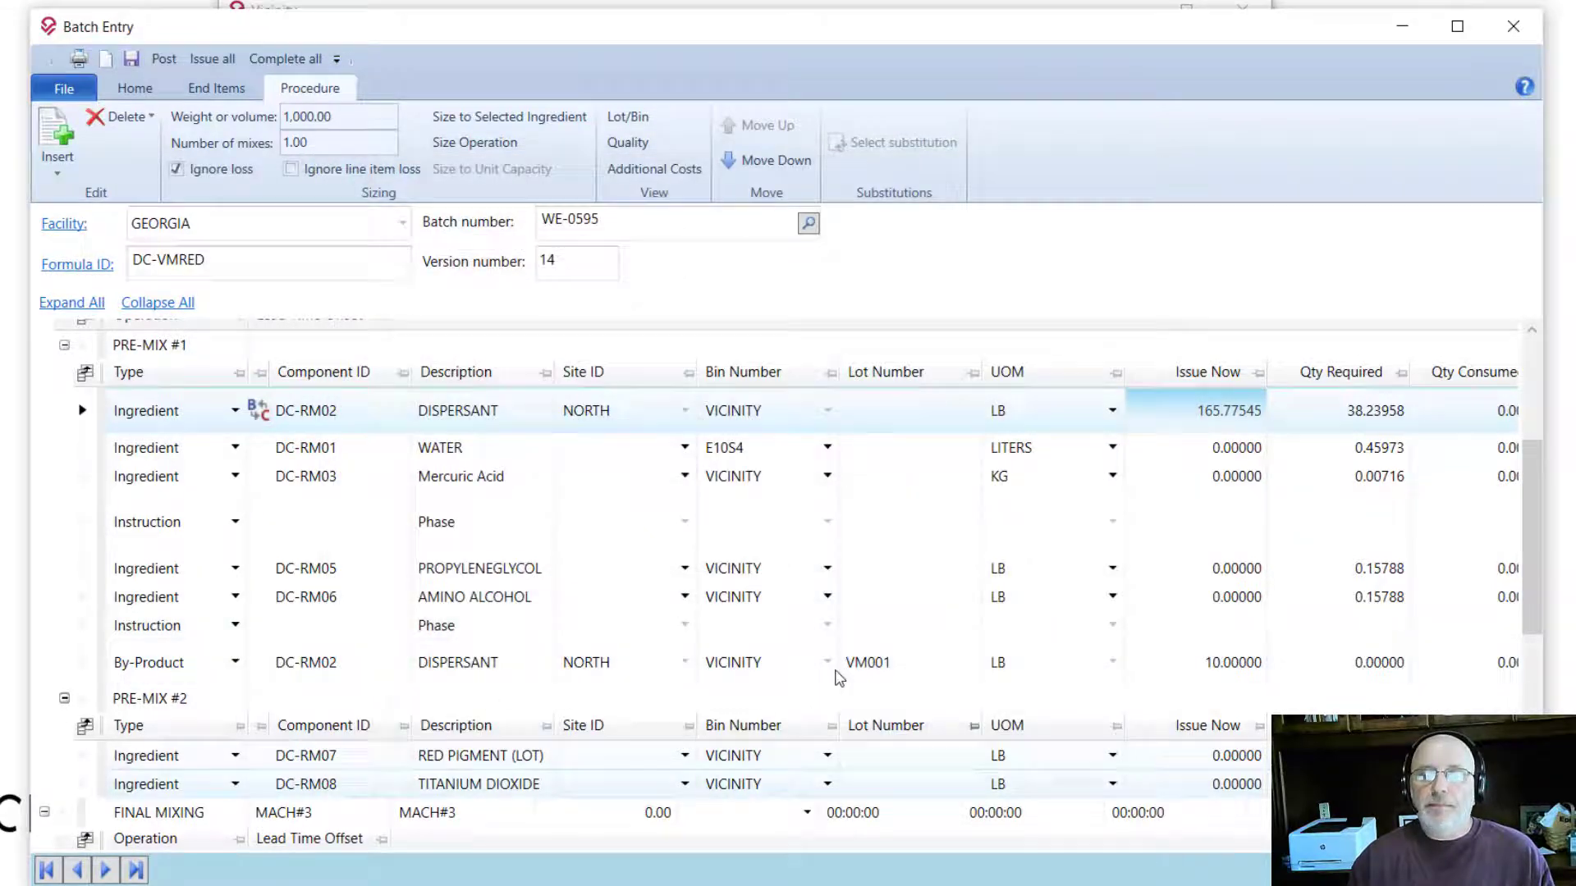
left_click(876, 663)
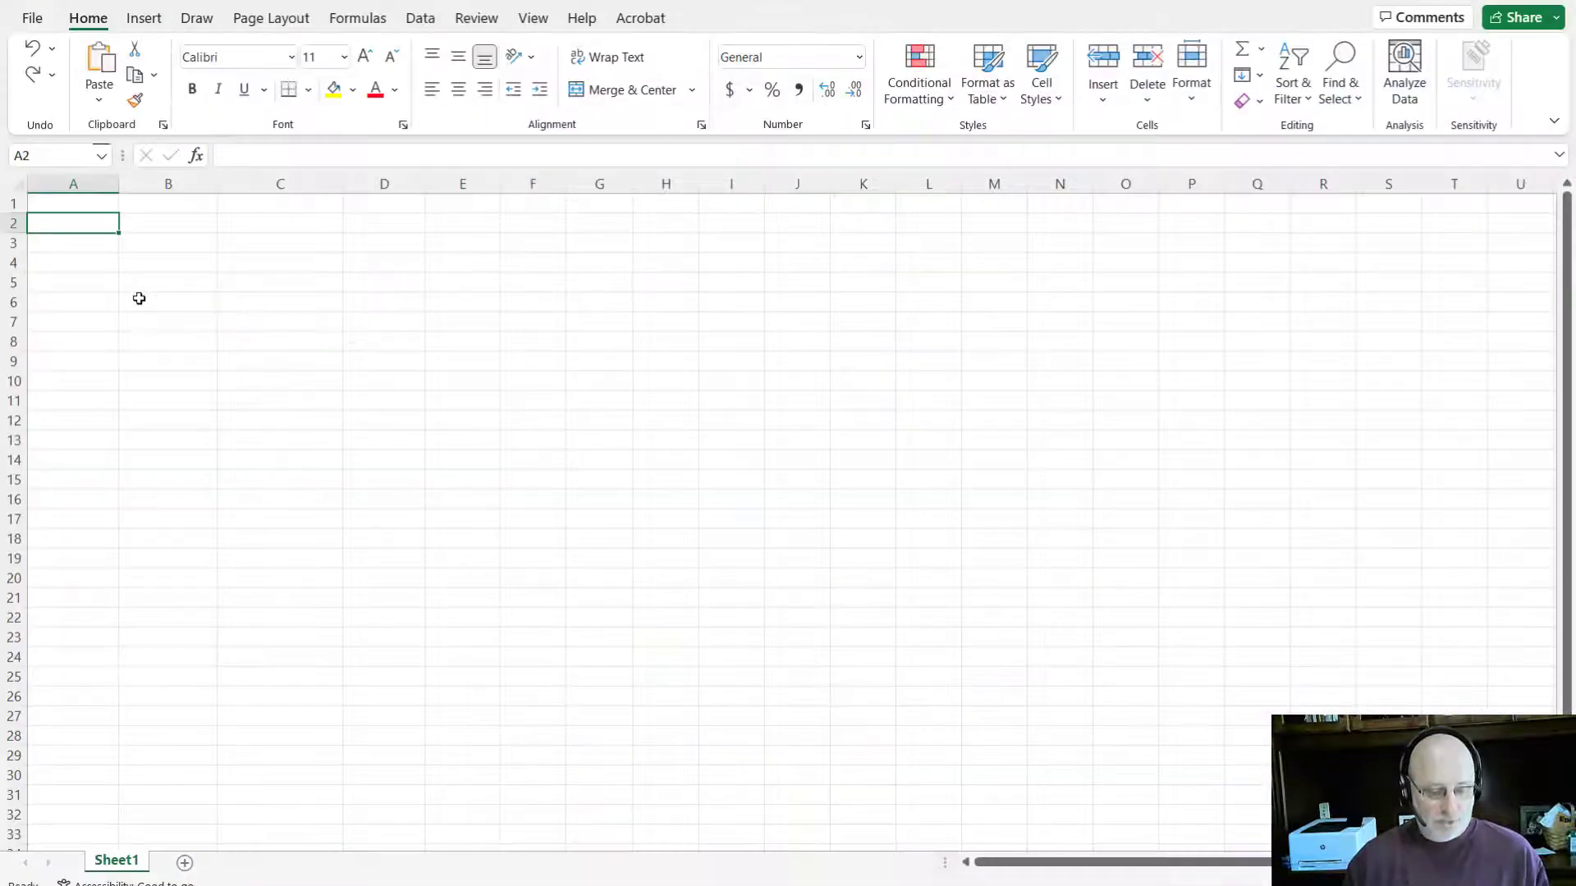
Step: Paste VM001 into Excel cell A2 and undo it, then close Batch Entry without saving
type("VM001")
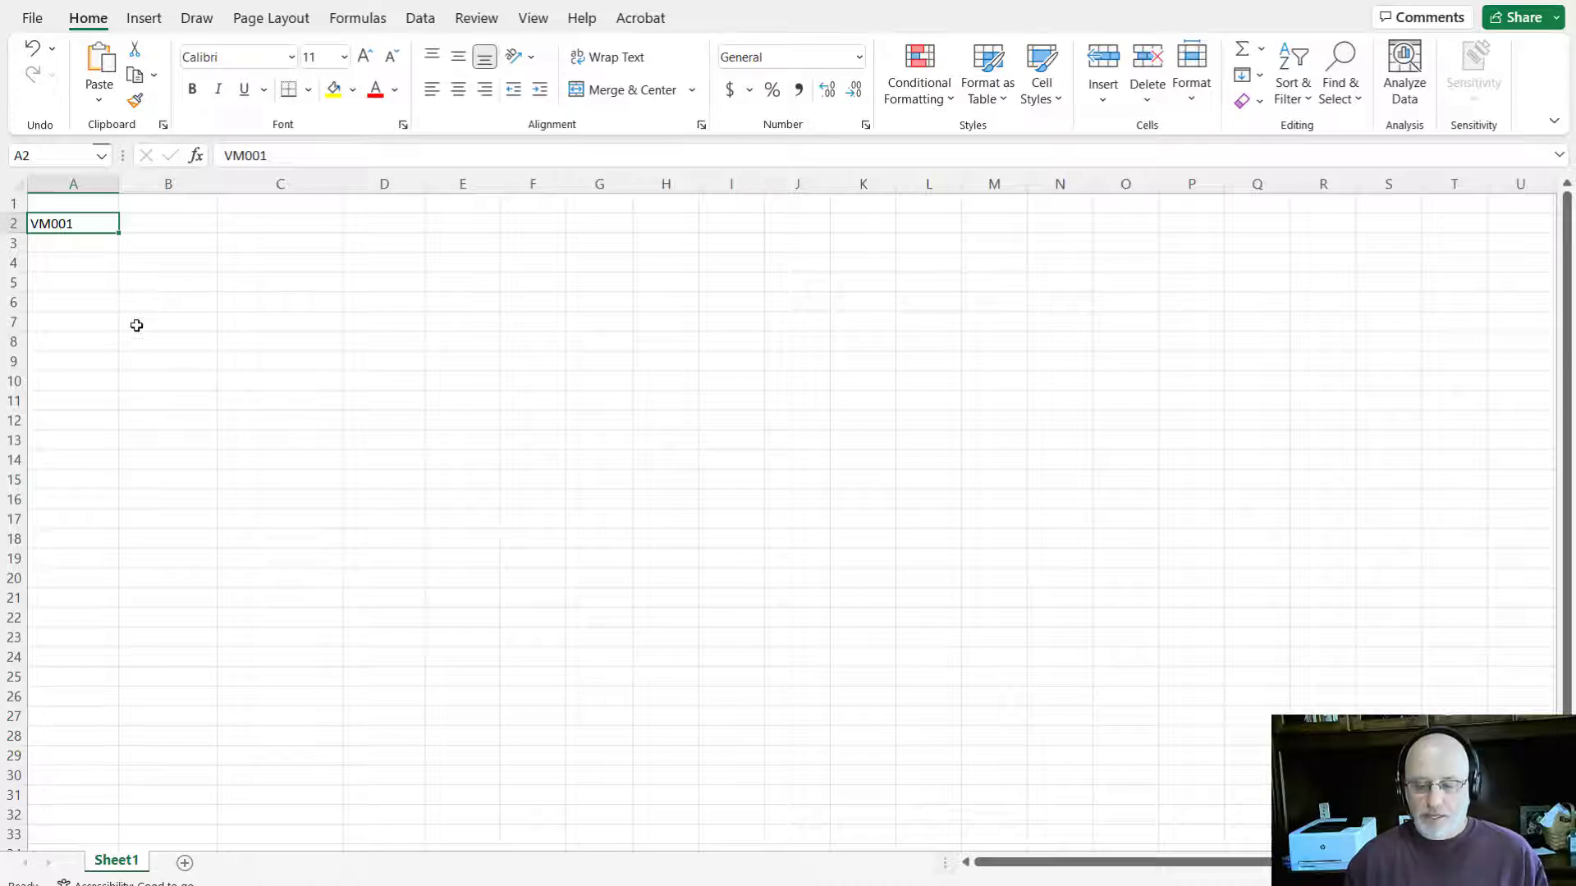
left_click(33, 50)
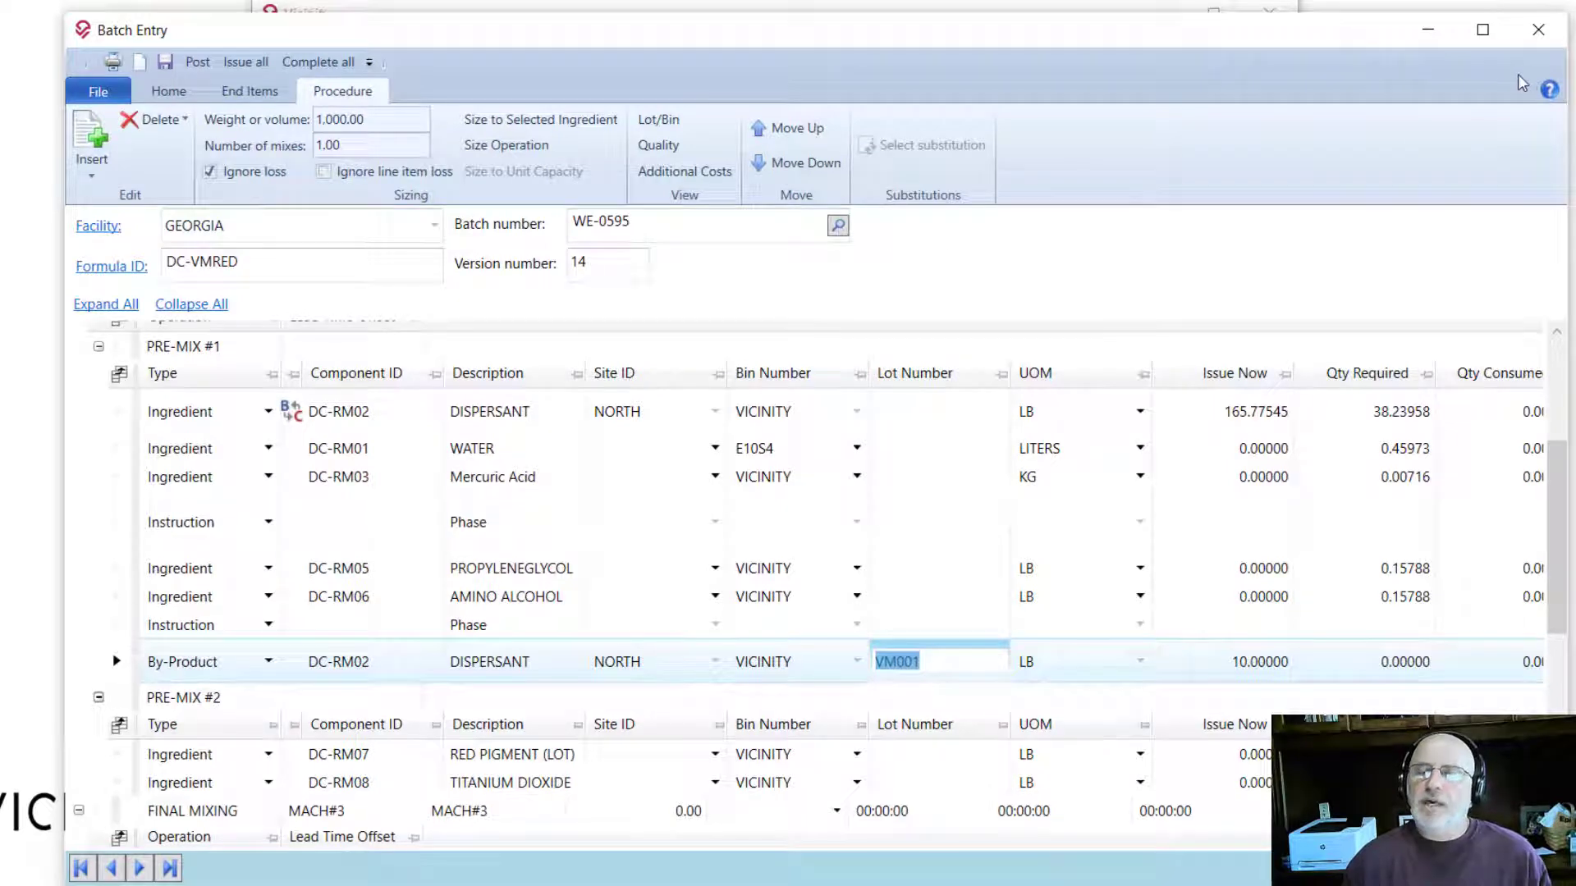
left_click(1538, 28)
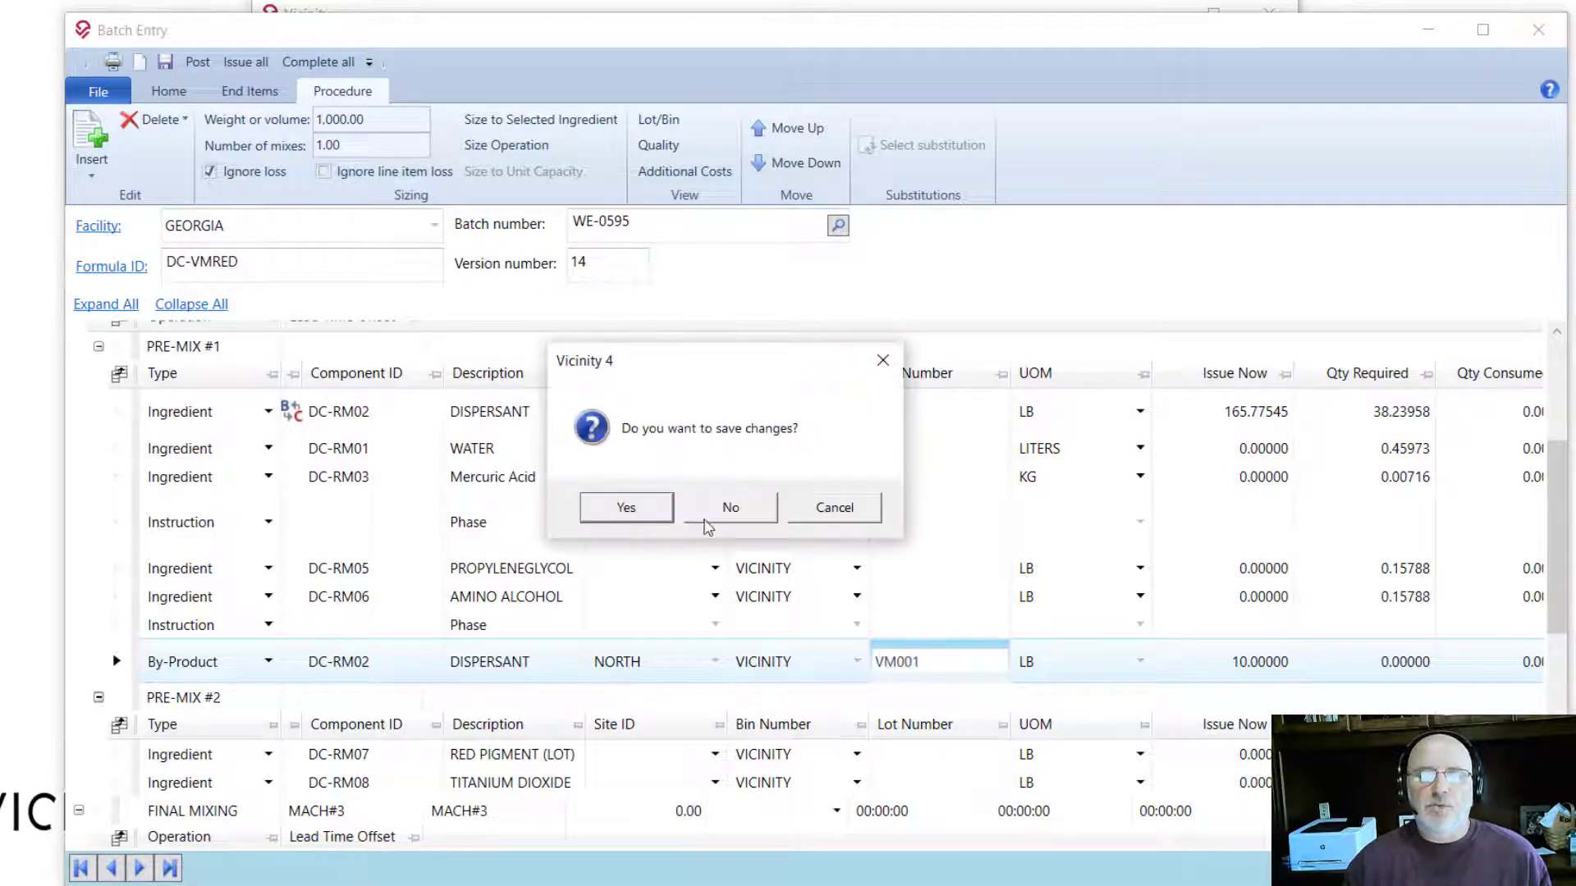
left_click(713, 515)
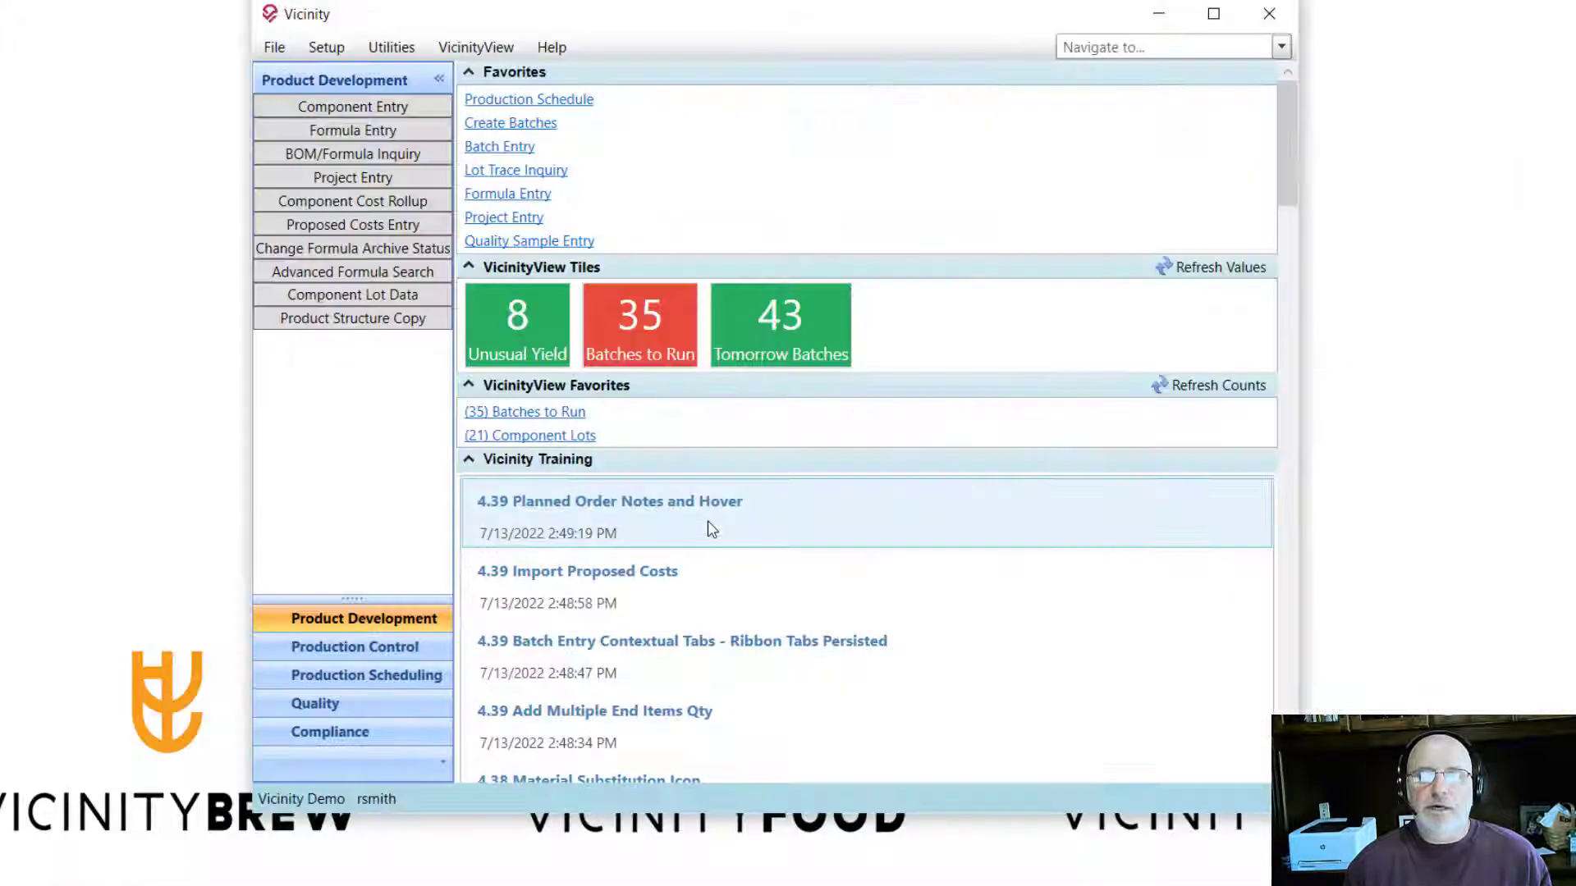
Step: Open the Production Control > Ops Closed > Batch Yield report, filtered to facility CHICAGO
left_click(438, 54)
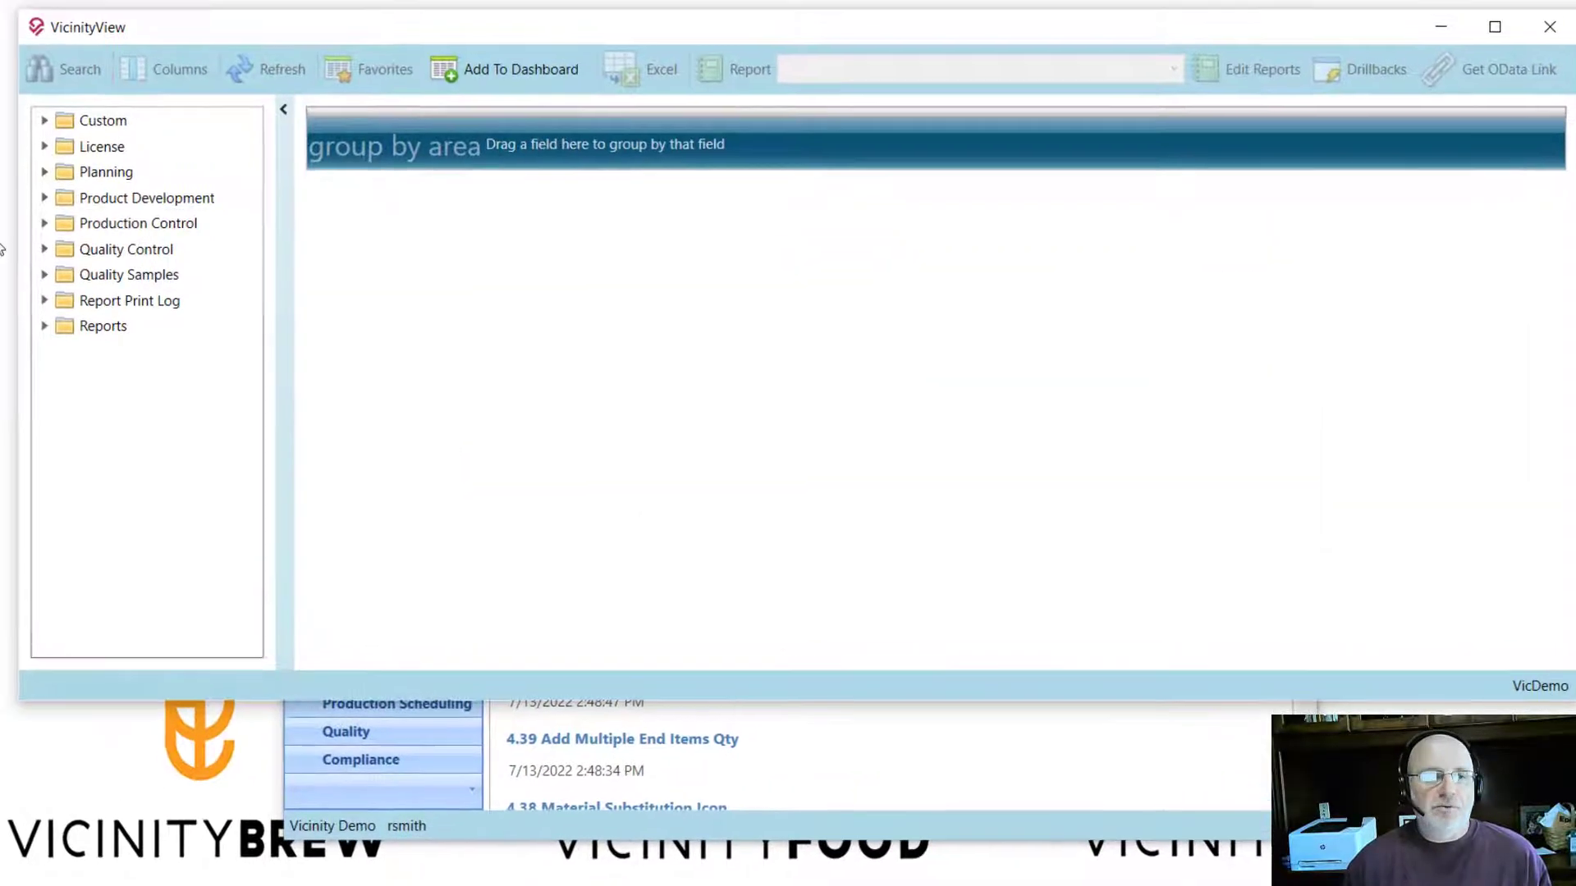
left_click(47, 225)
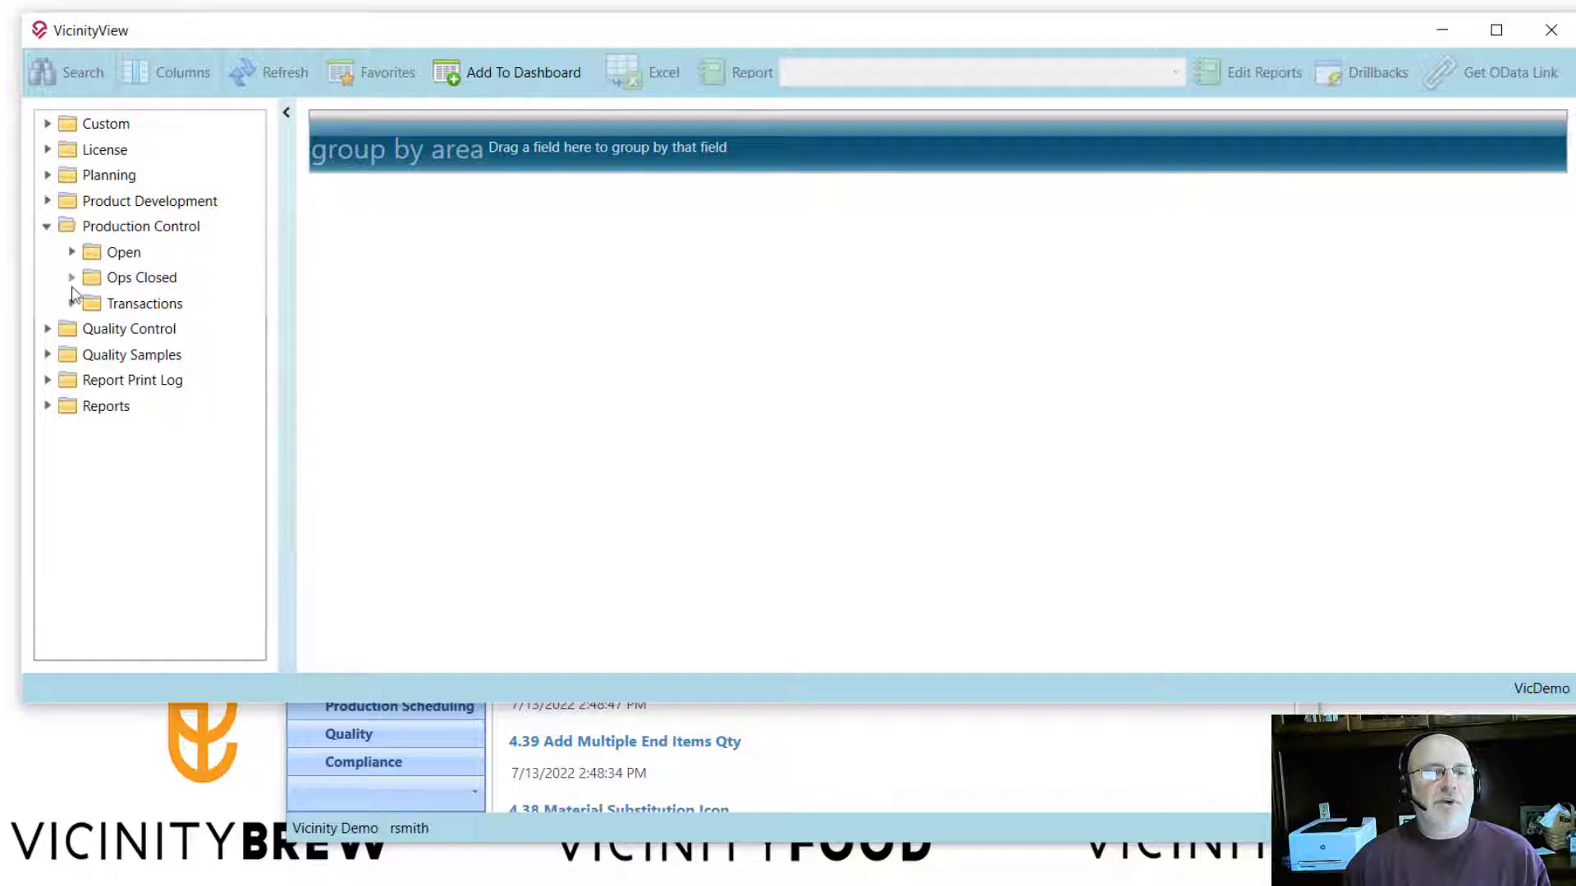
left_click(72, 278)
left_click(160, 611)
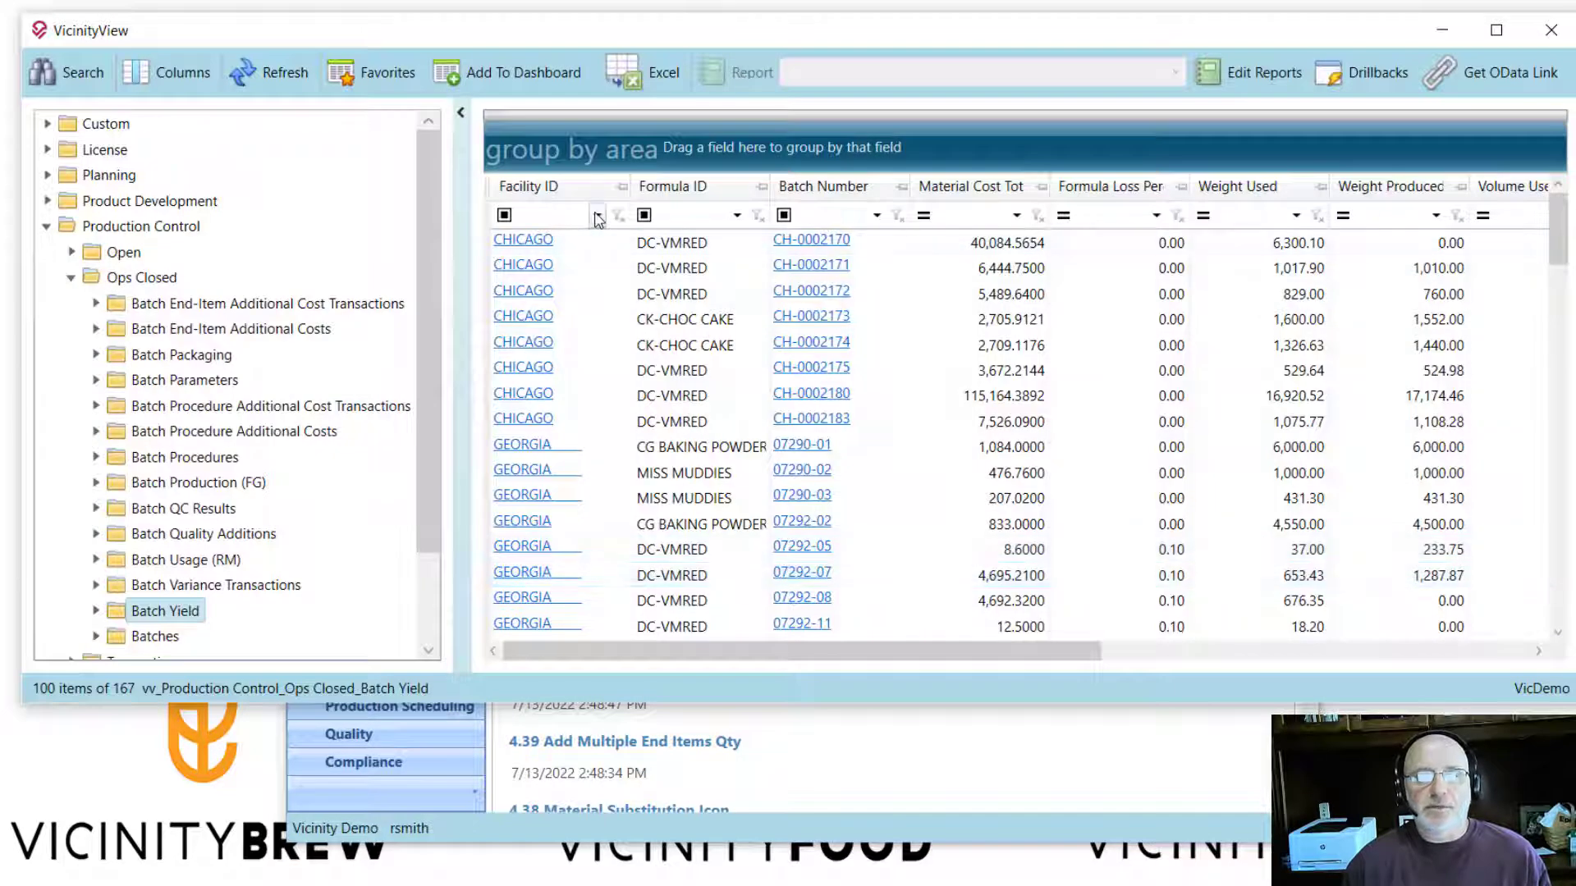
left_click(596, 215)
left_click(480, 312)
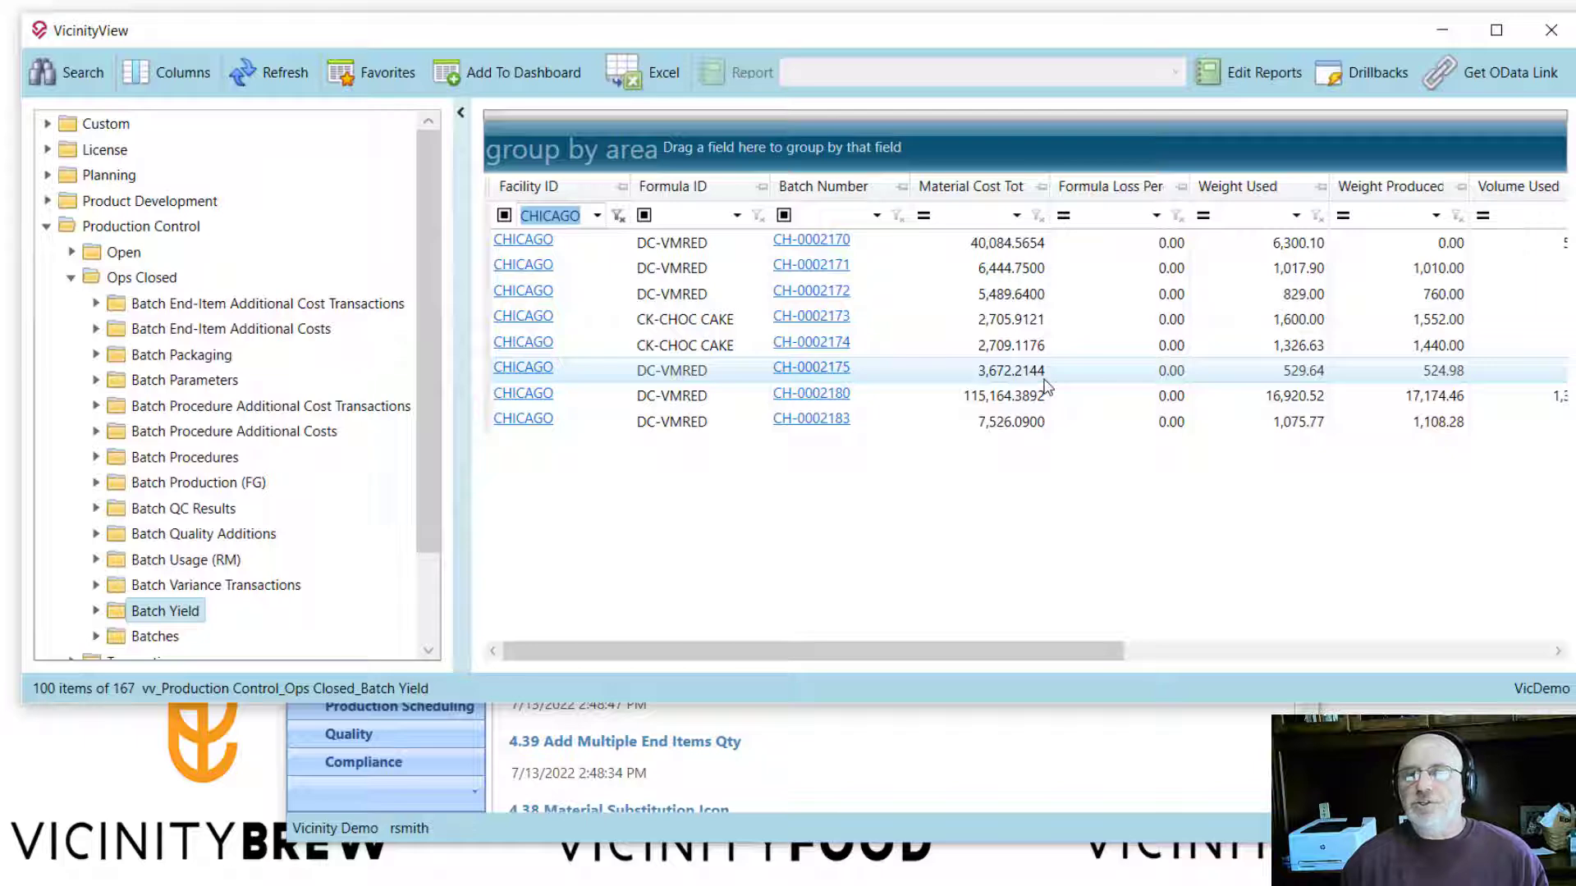
Step: Move the Formula Loss Per and Material Cost Tot columns after Weight Used and Weight Produced
left_click_drag(1102, 186, 1463, 191)
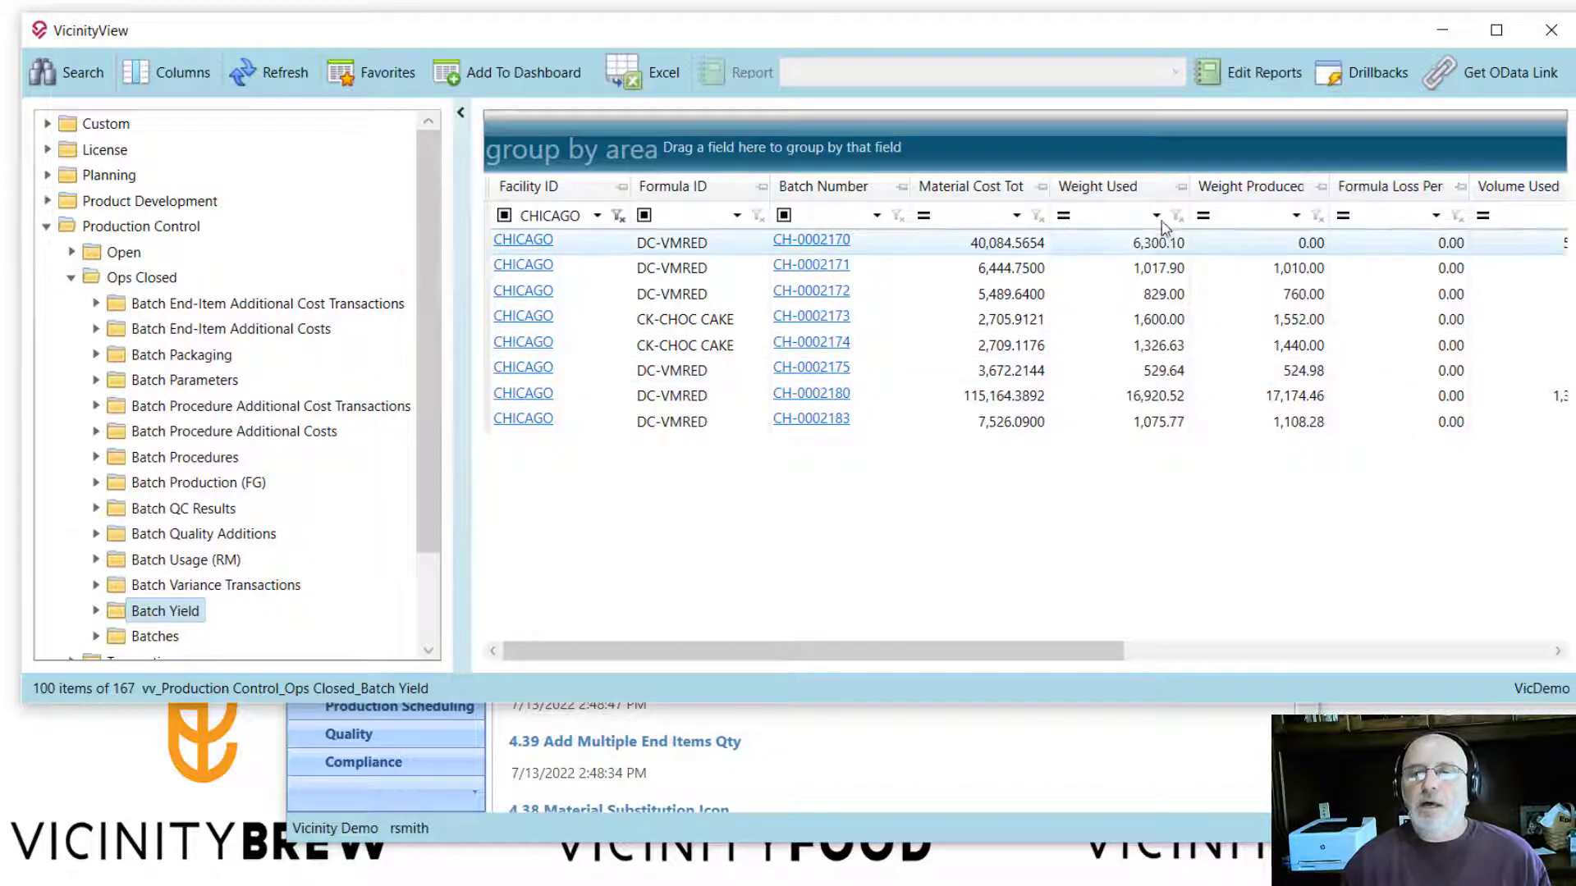
left_click_drag(985, 194, 1299, 222)
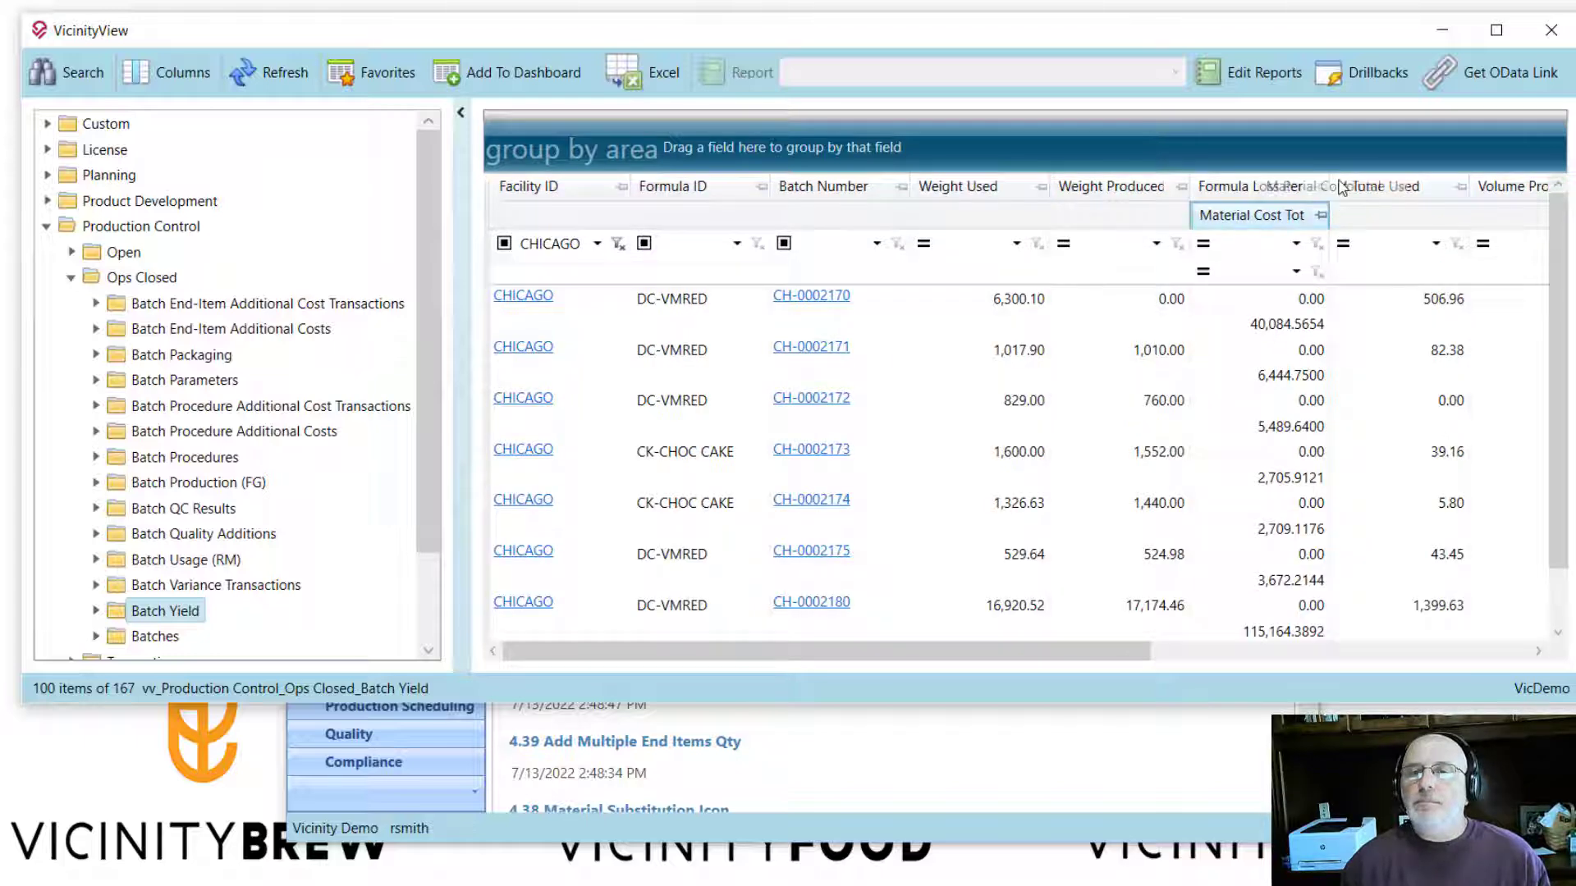
left_click_drag(1299, 217, 1336, 188)
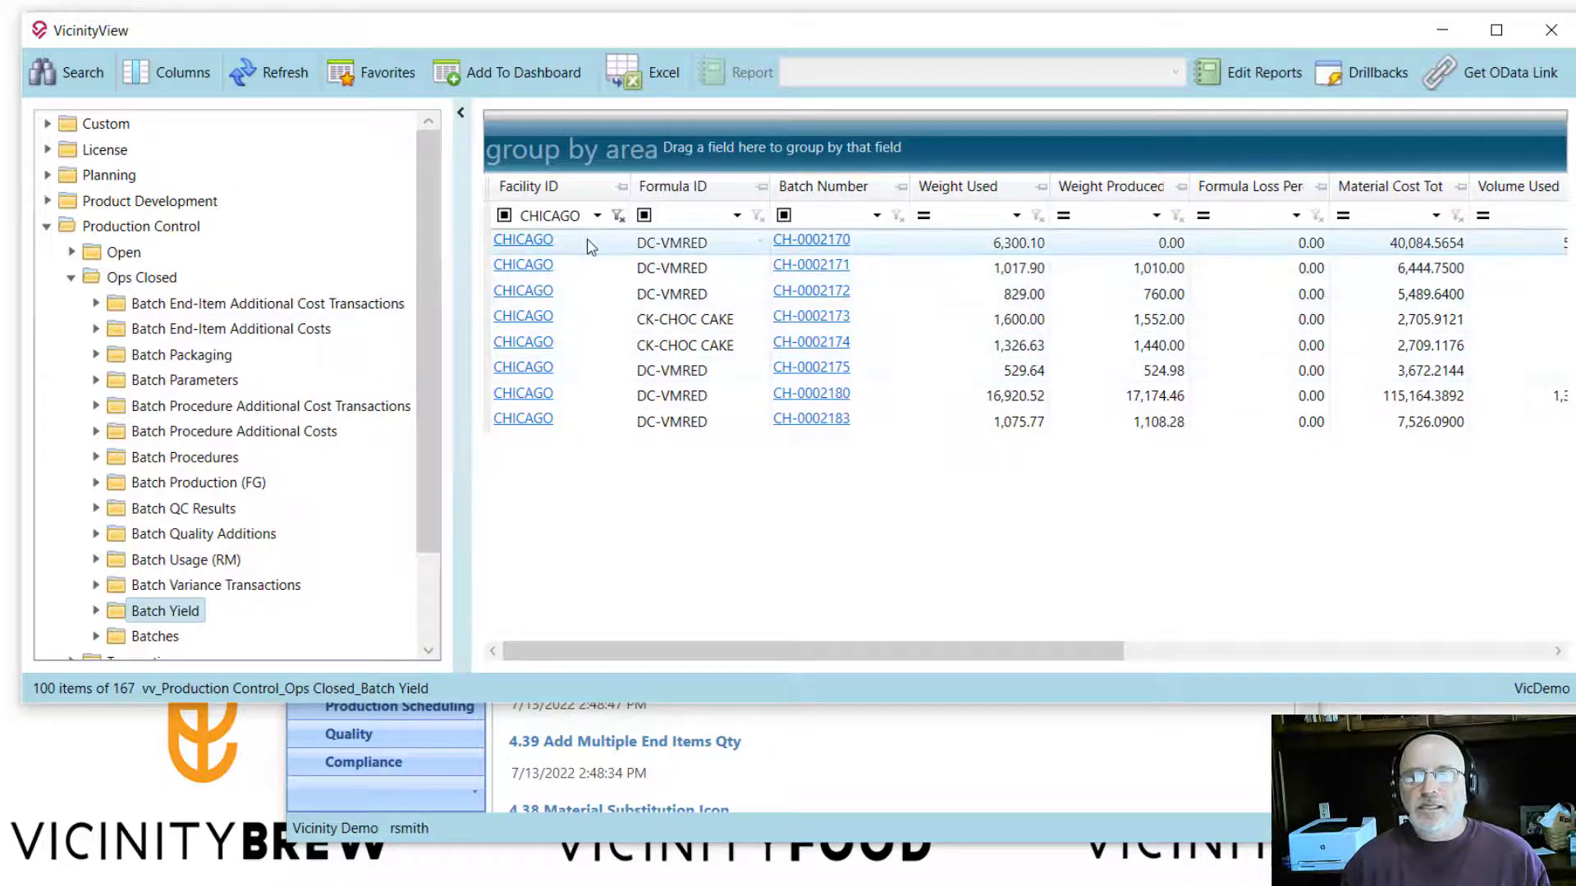
left_click_drag(586, 246, 947, 382)
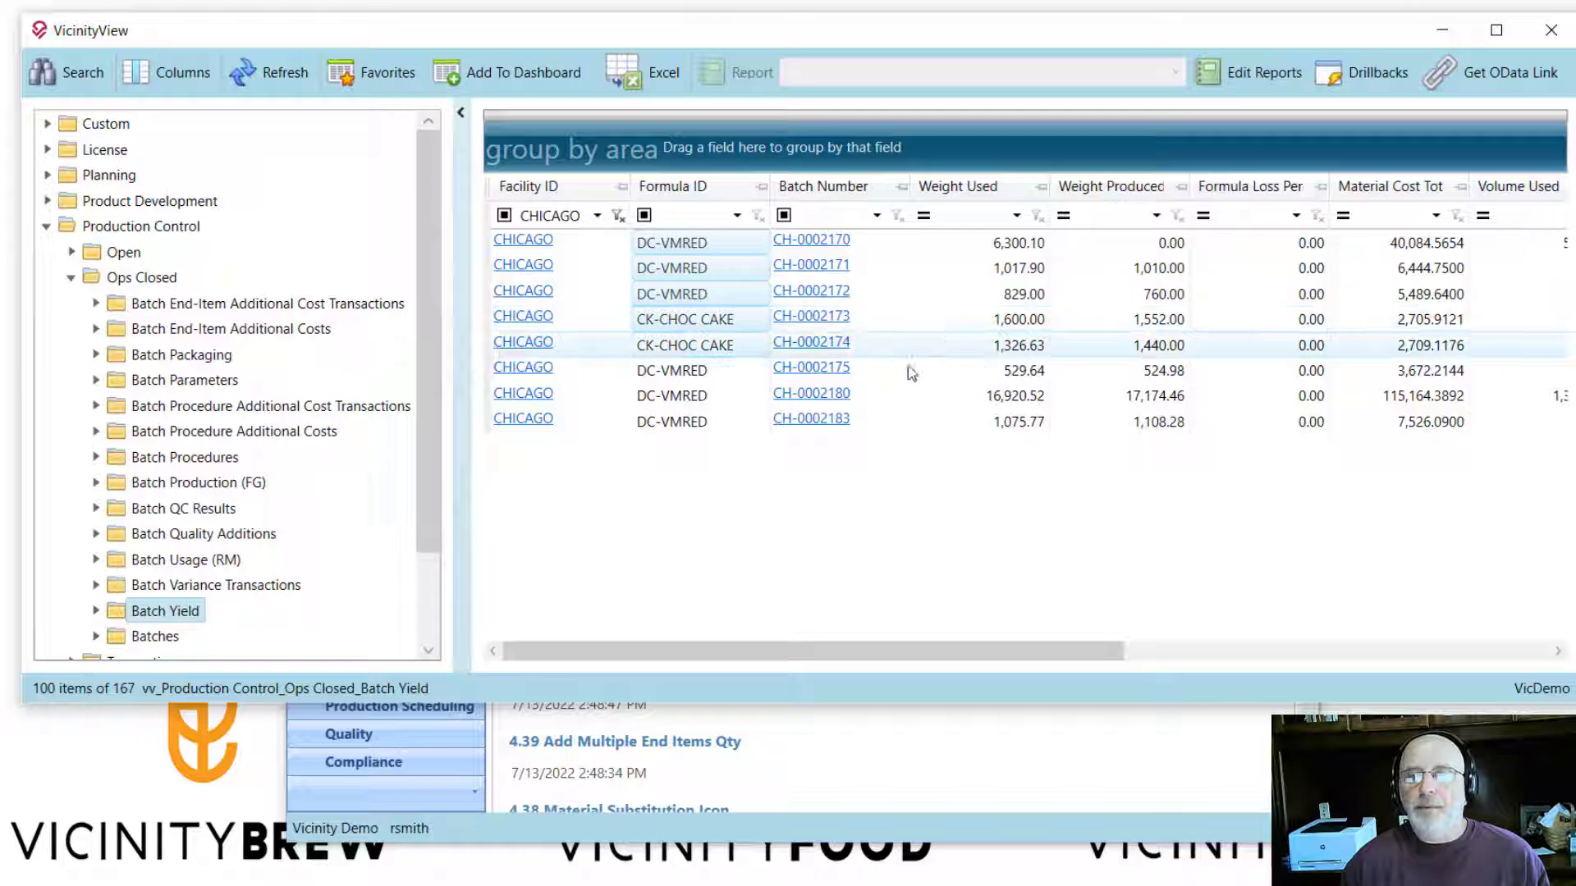
Step: Copy the CHICAGO batch rows through CH-0002180 and paste them into Excel at A2
left_click(592, 243)
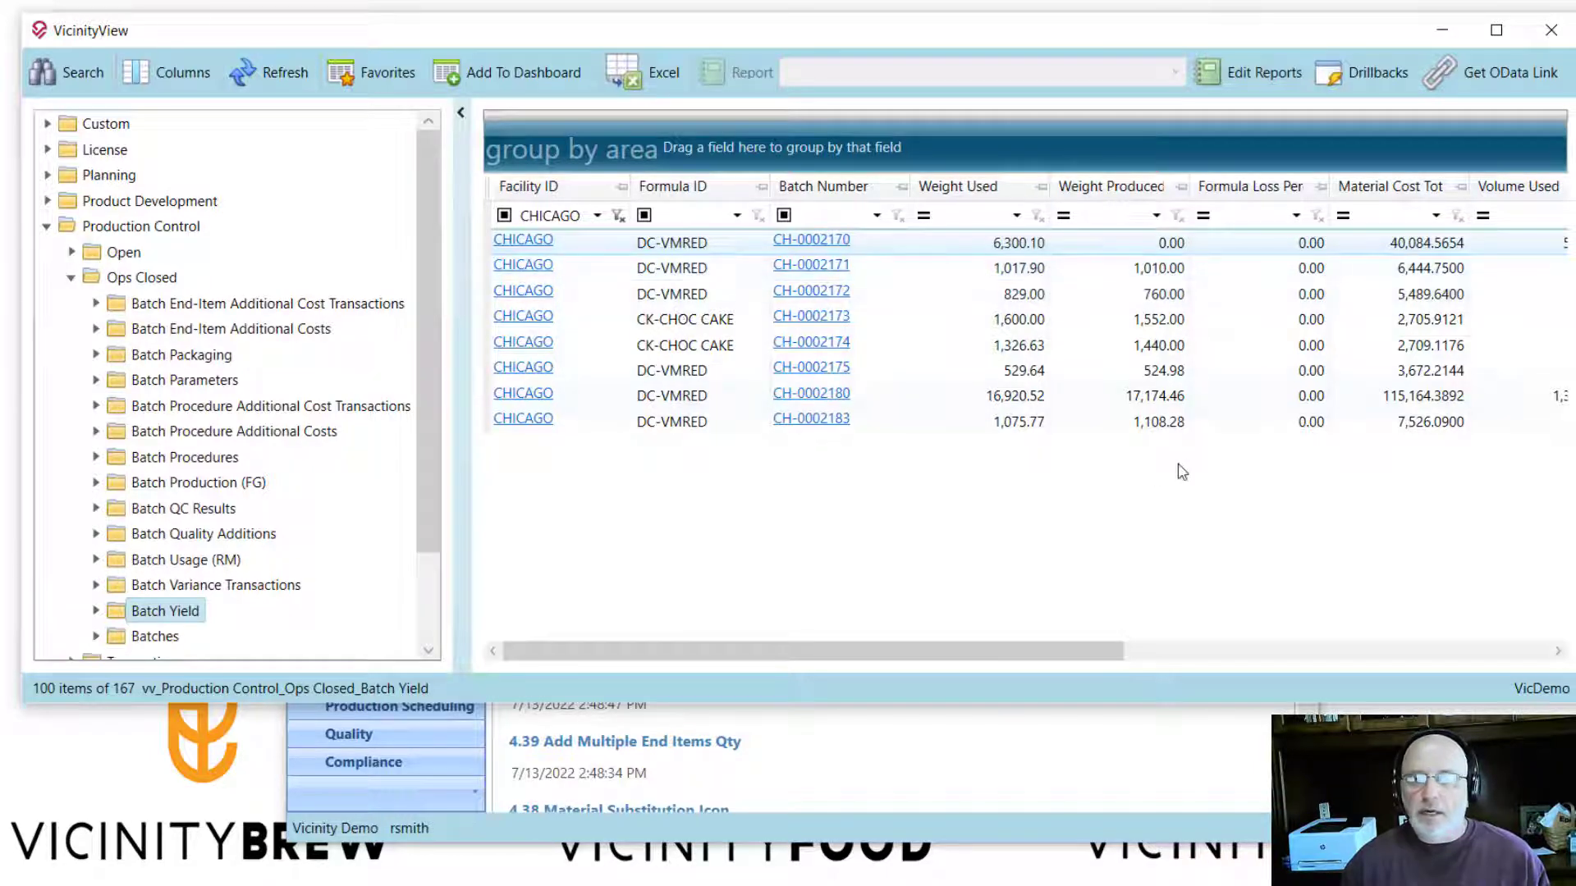
left_click(1168, 398, "shift")
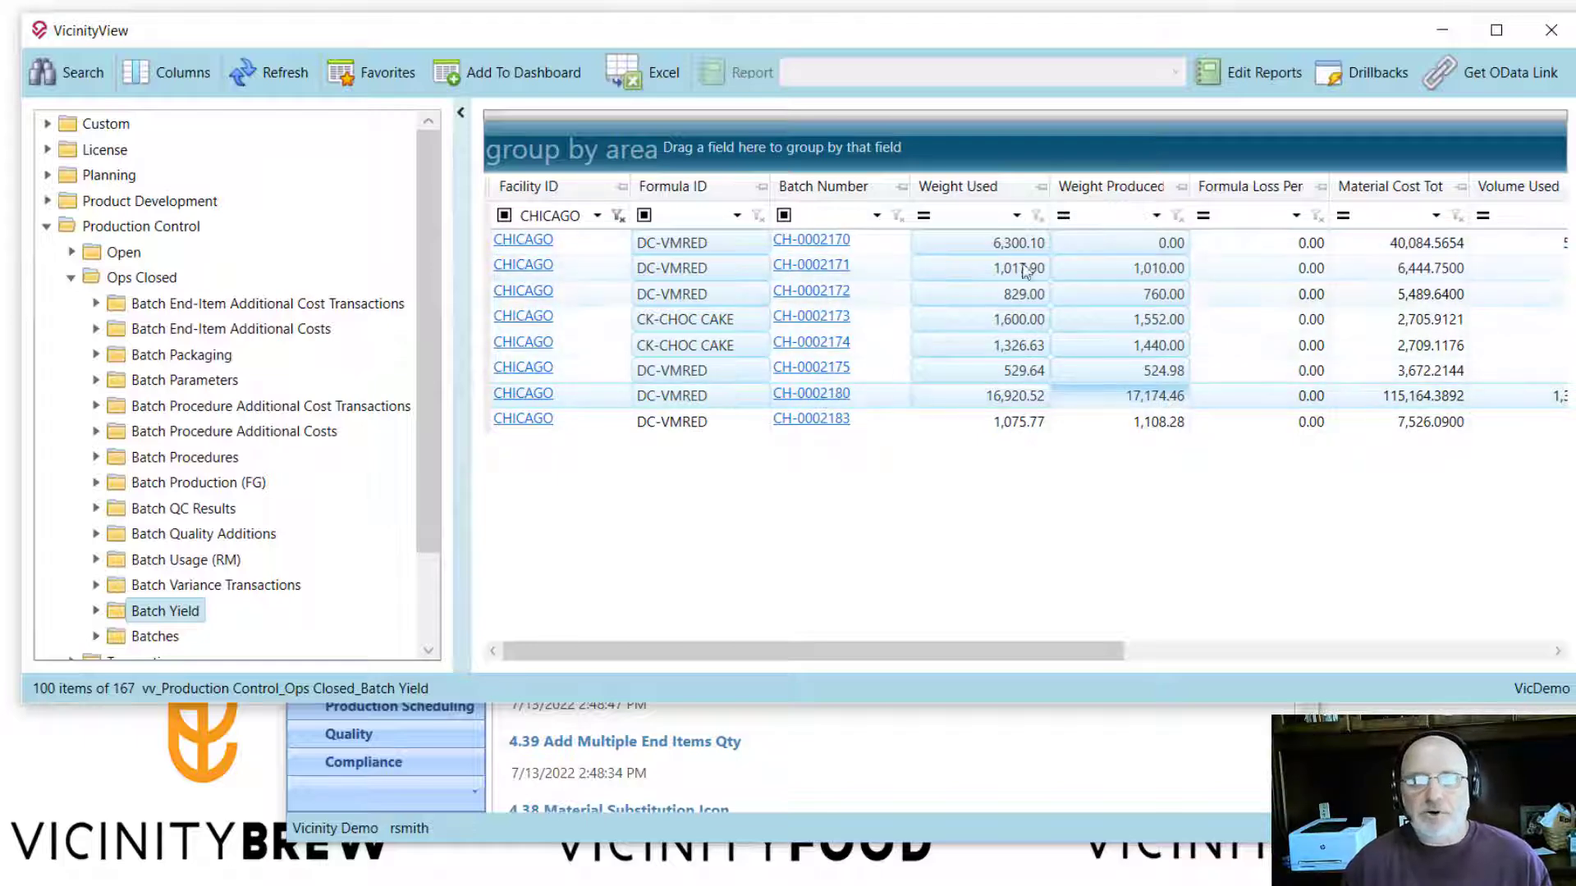
right_click(1139, 396)
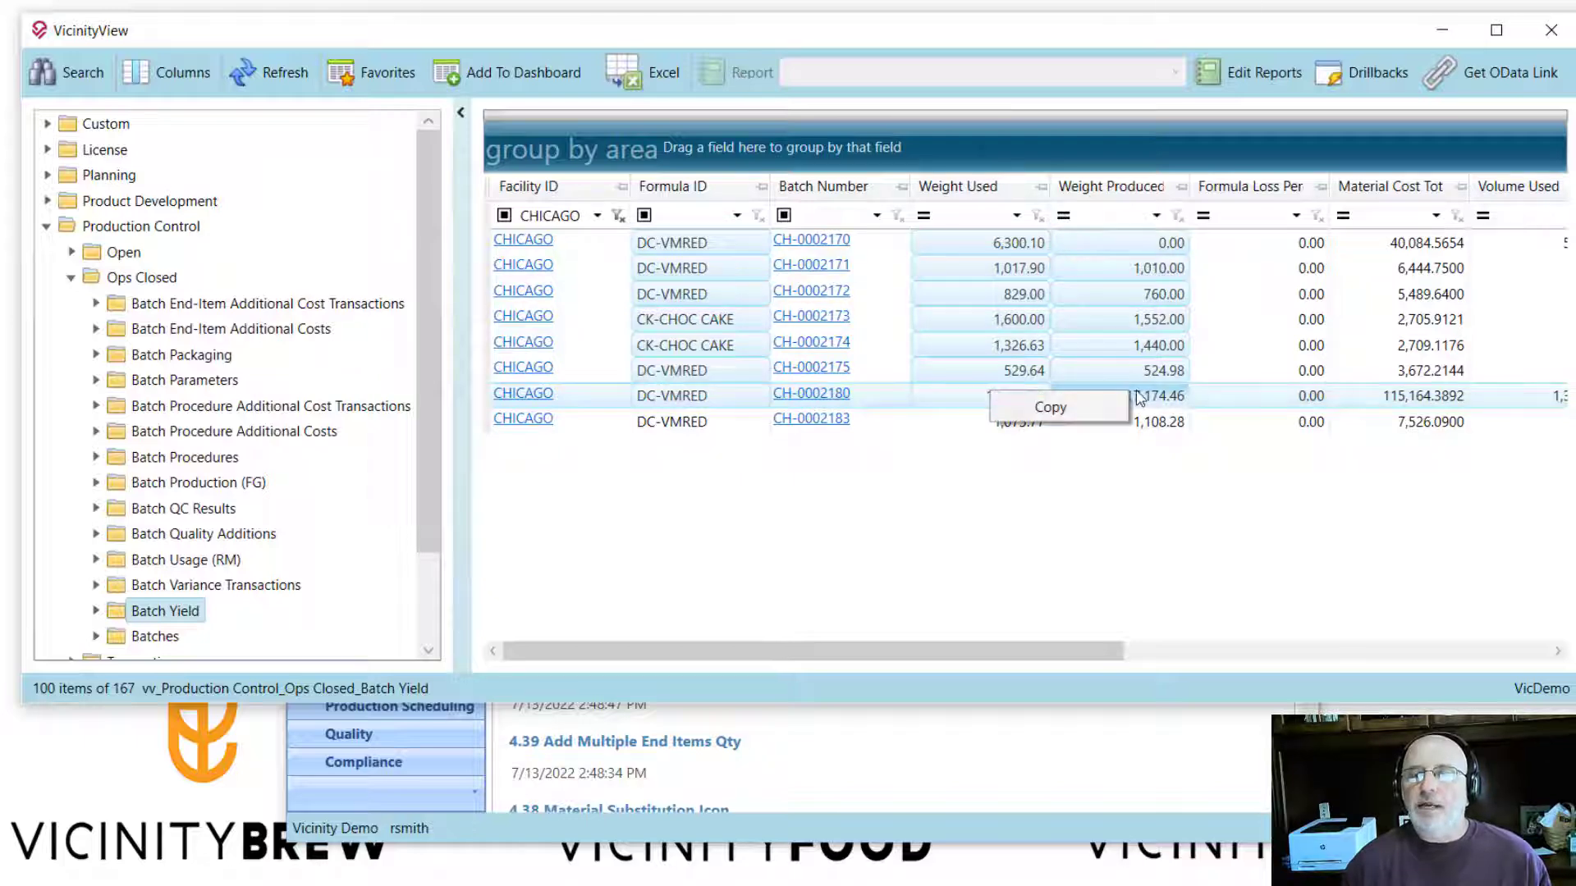
left_click(1060, 409)
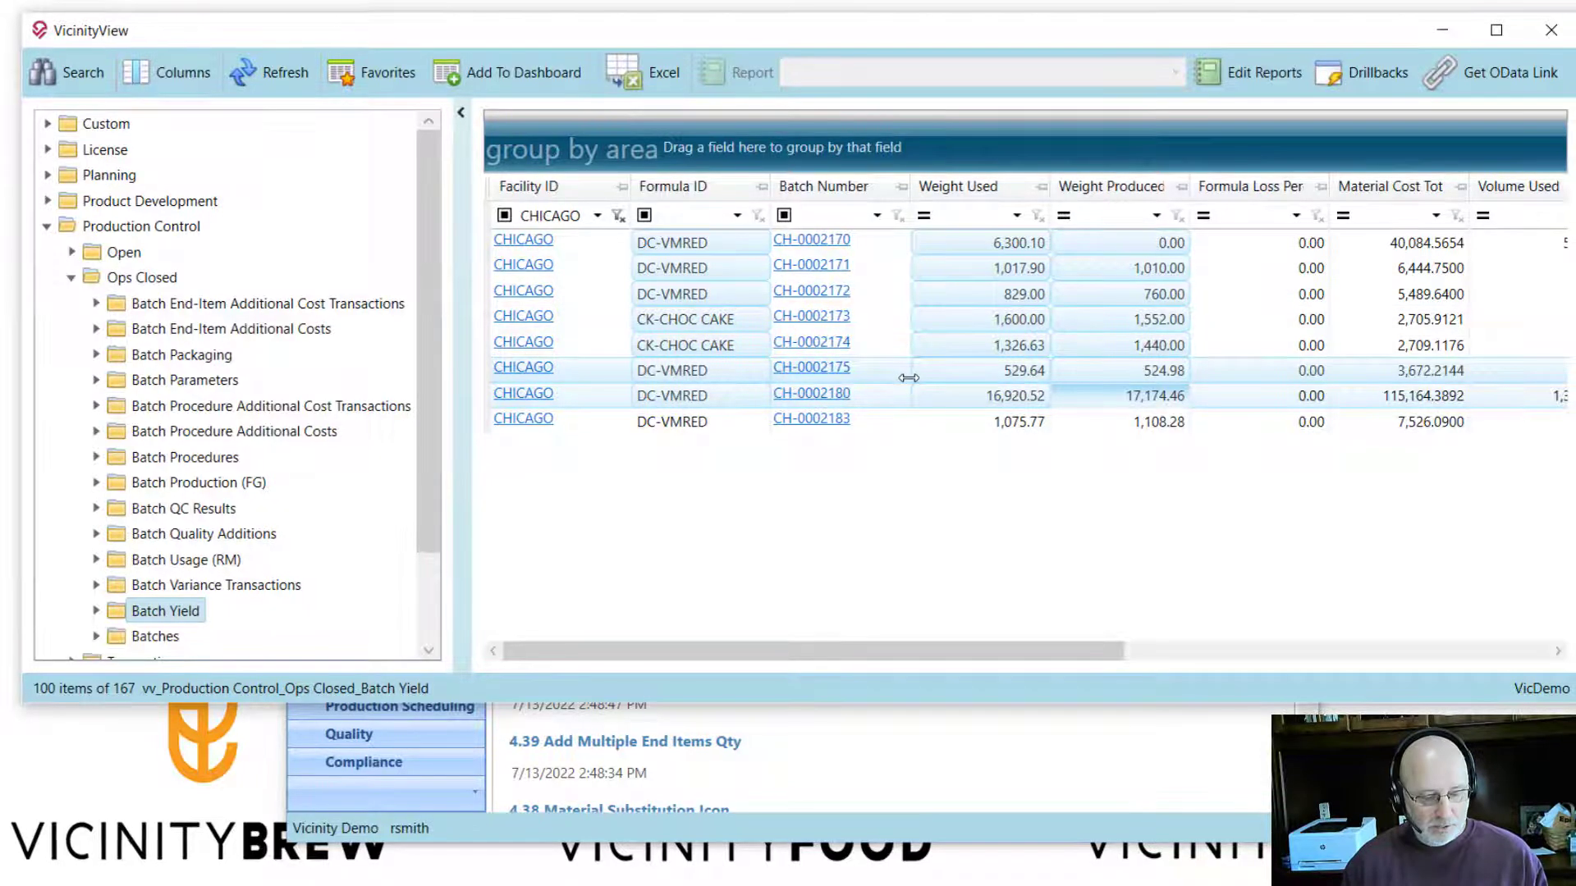
key("alt+Tab")
key("alt+Tab")
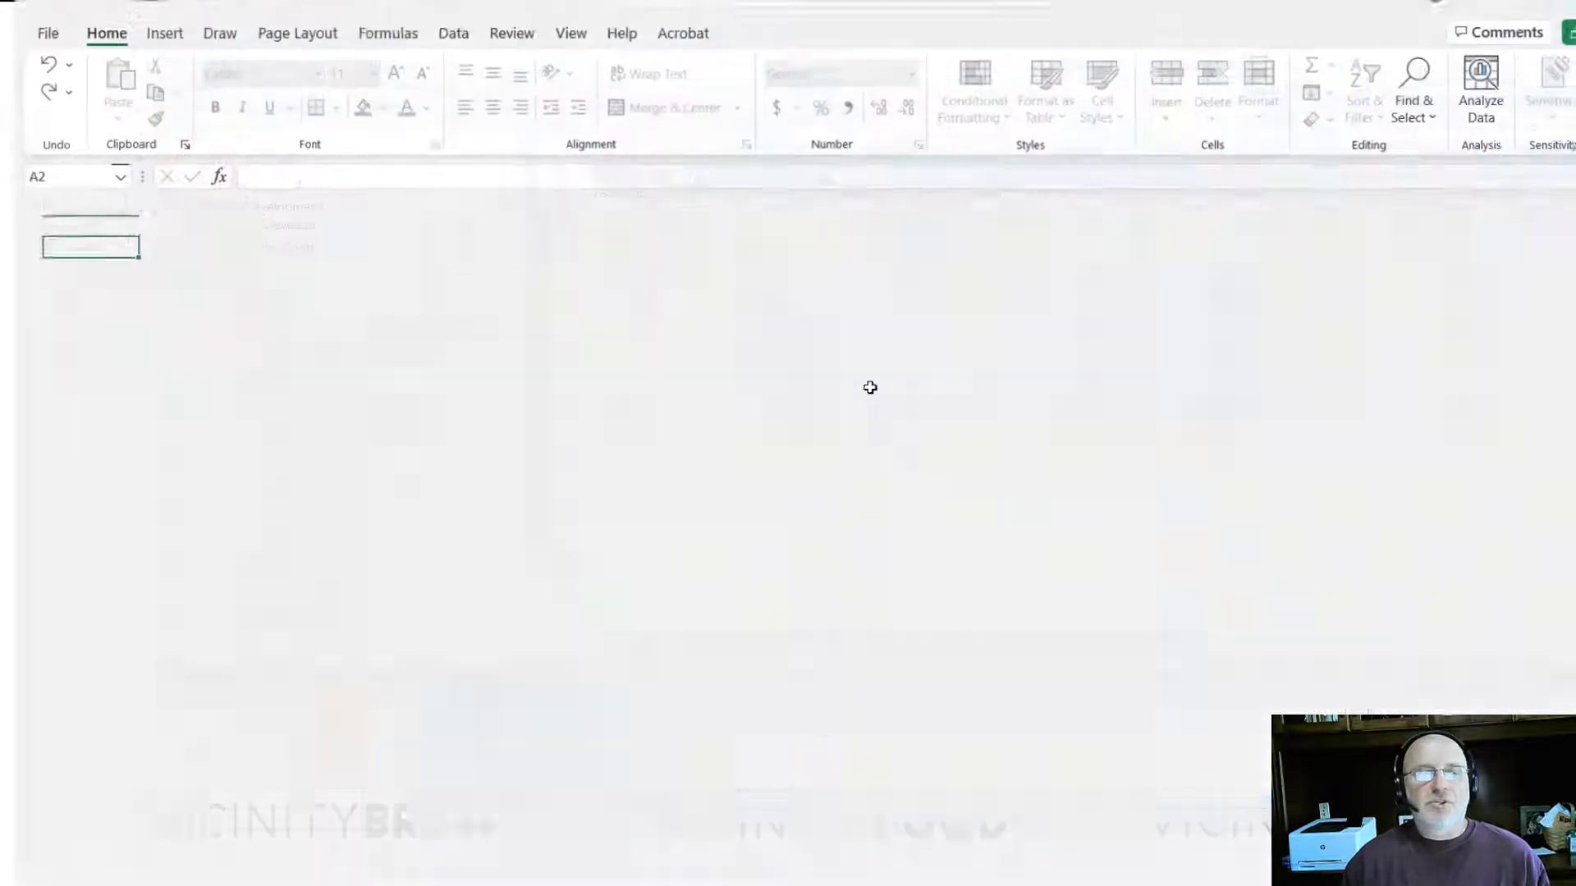
type("CHICAGO\tDC-VMRED\tCH-0002170\t6,300.10\t- CHICAGO\tDC-VMRED\tCH-0002171\t1,017.90\t1,010.00 CHICAGO\tDC-VMRED\tCH-0002172\t829.00\t760.00 CHICAGO\tCK-CHOC CAKE\tCH-0002173\t1,600.00\t1,552.00 CHICAGO\tCK-CHOC CAKE\tCH-0002174\t1,326.63\t1,440.00 CHICAGO\tDC-VMRED\tCH-0002175\t529.64\t524.98 CHICAGO\tDC-VMRED\tCH-0002180\t16,920.52\t17,174.46")
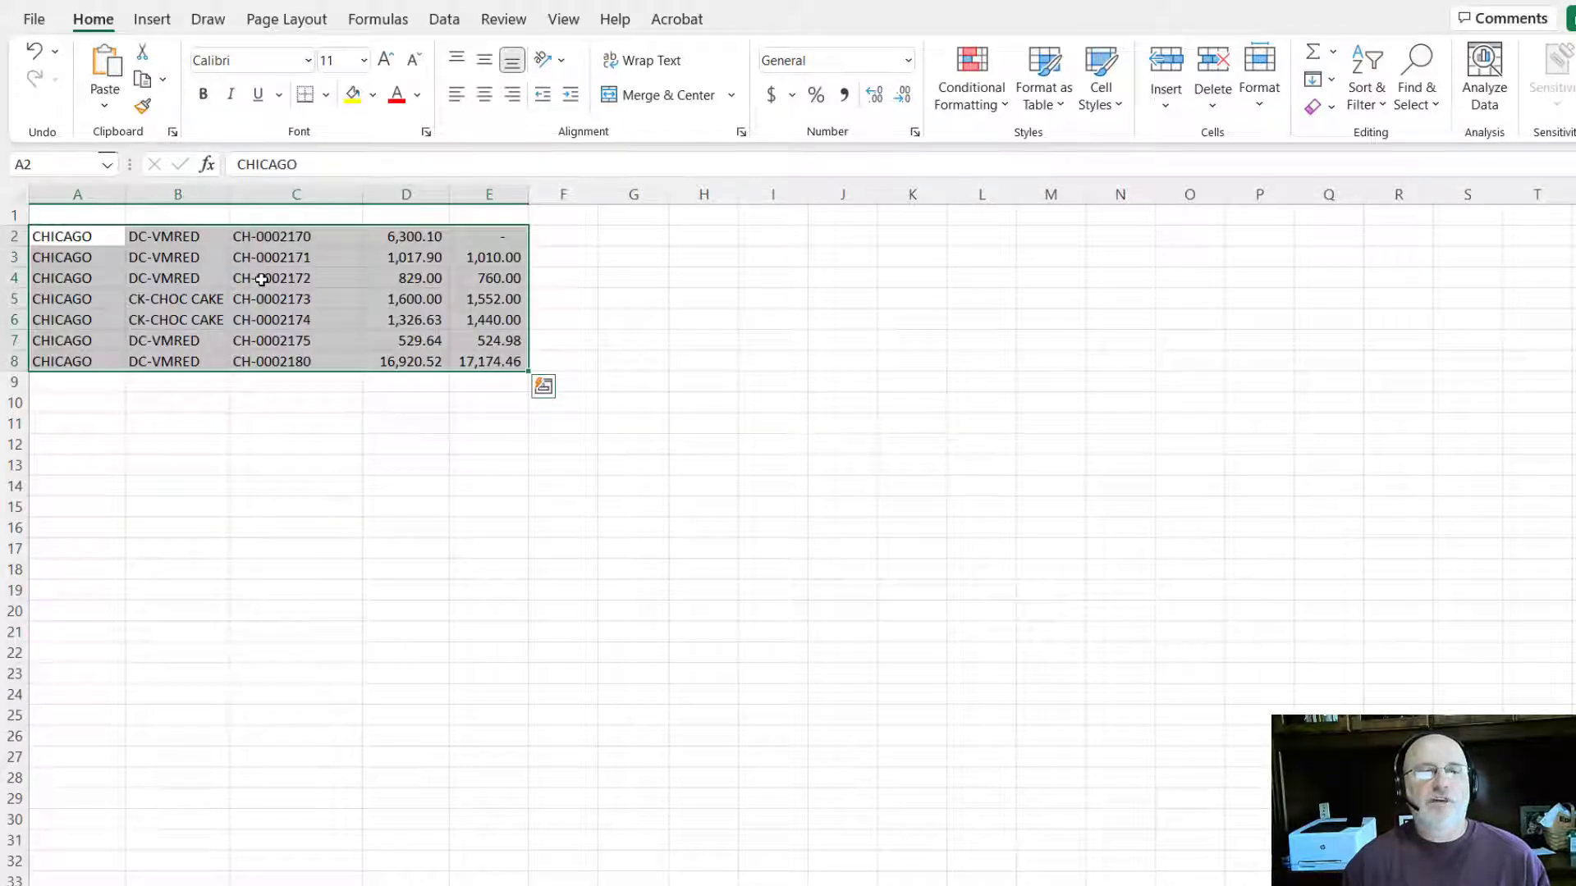
left_click(573, 234)
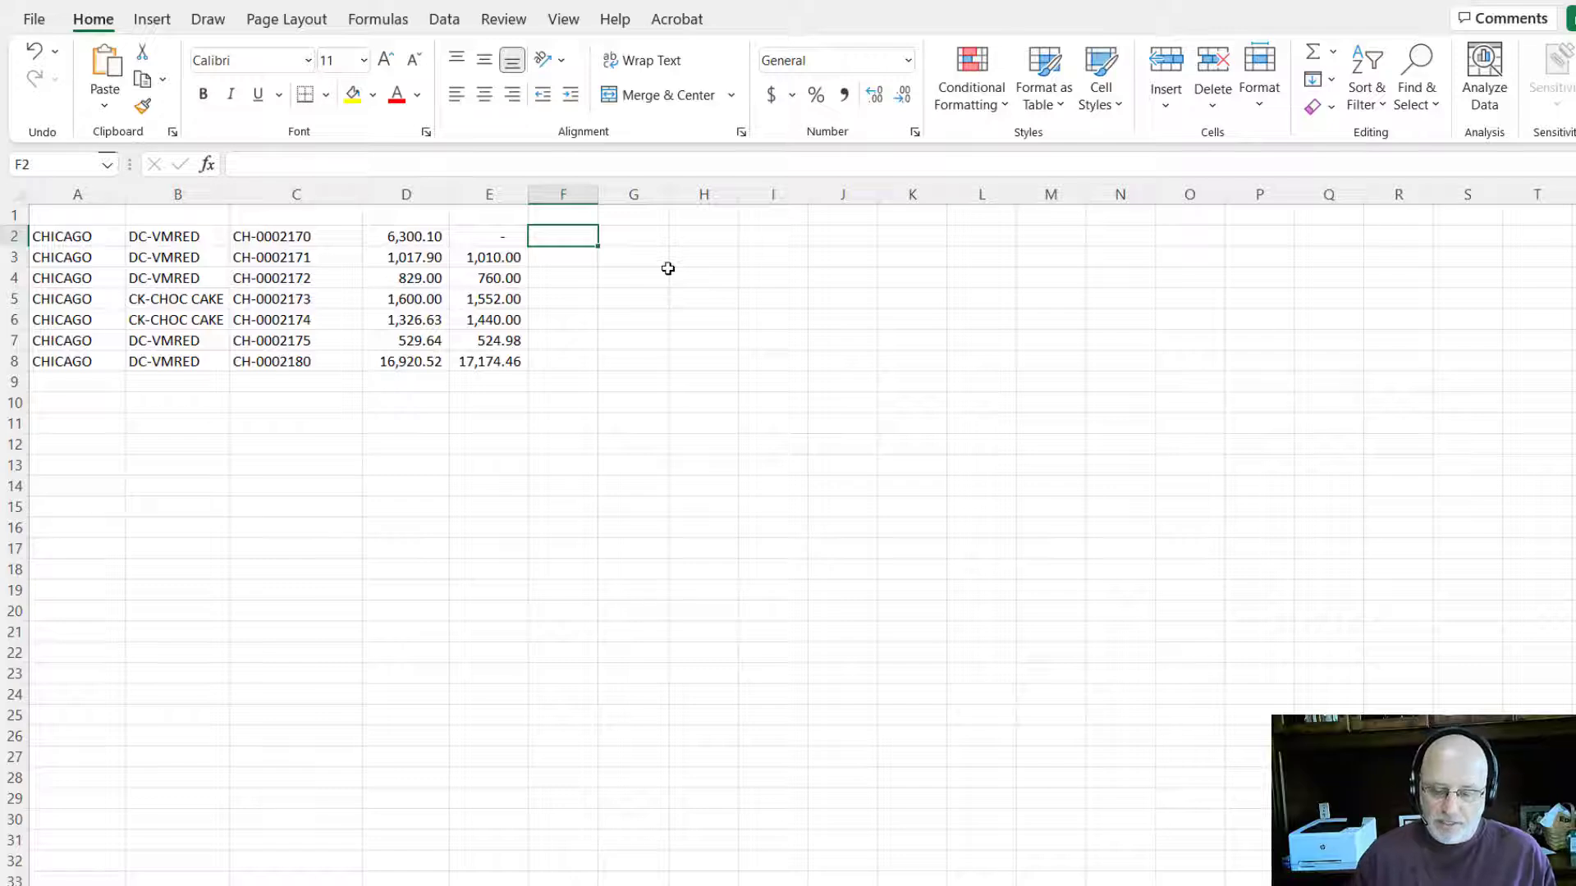
type("=")
Step: Enter the yield formula =E2/D2 in F2, fill it to F8, and format as percentages
key("Left")
type("/")
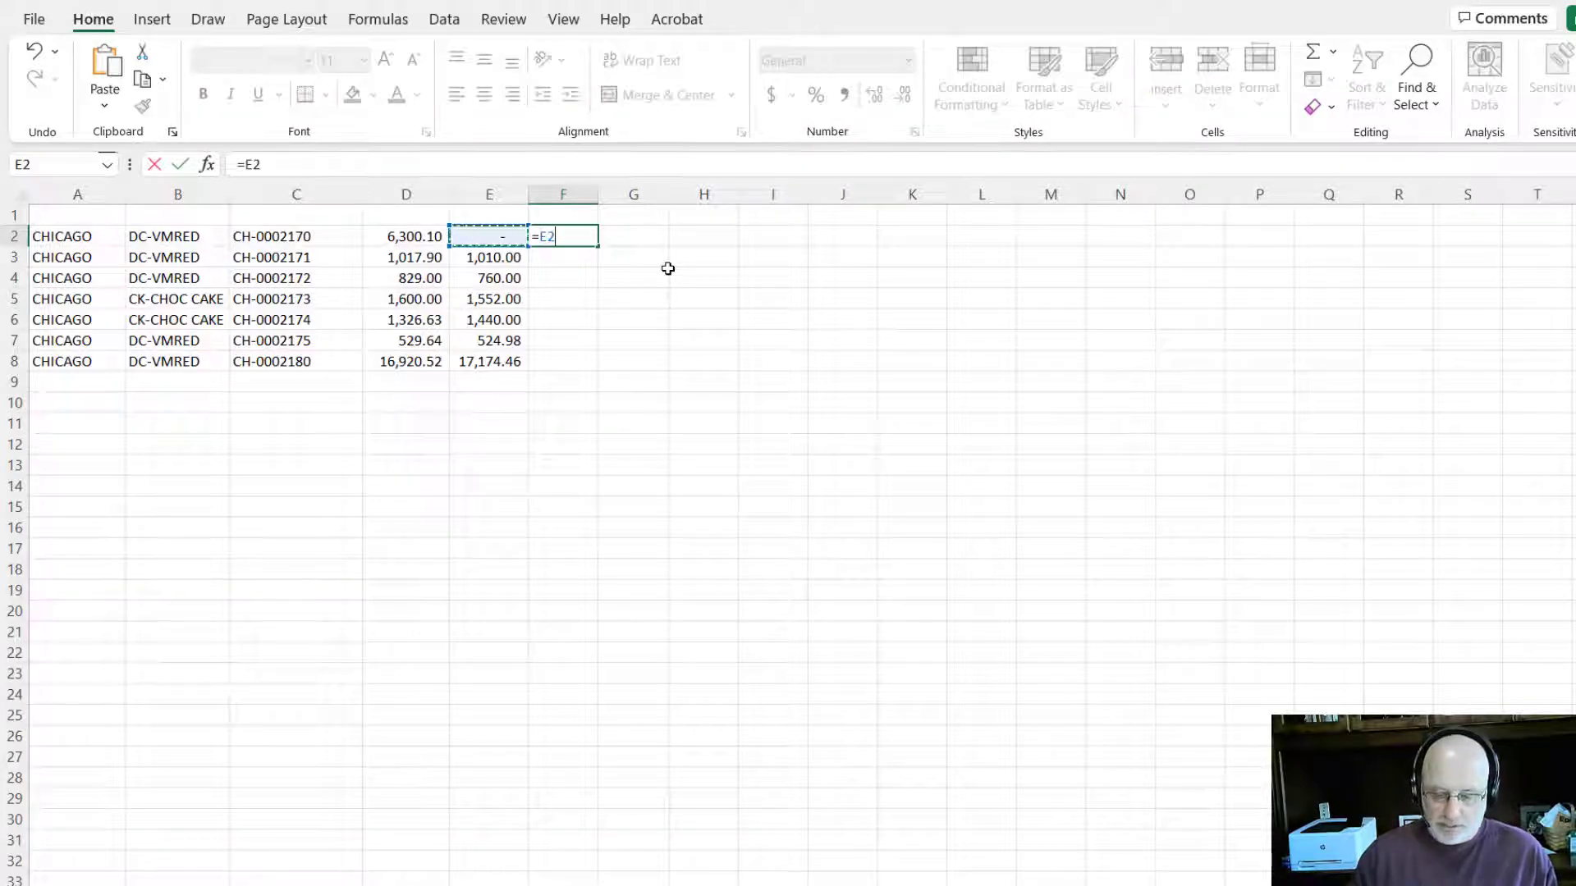
key("Left")
key("Left")
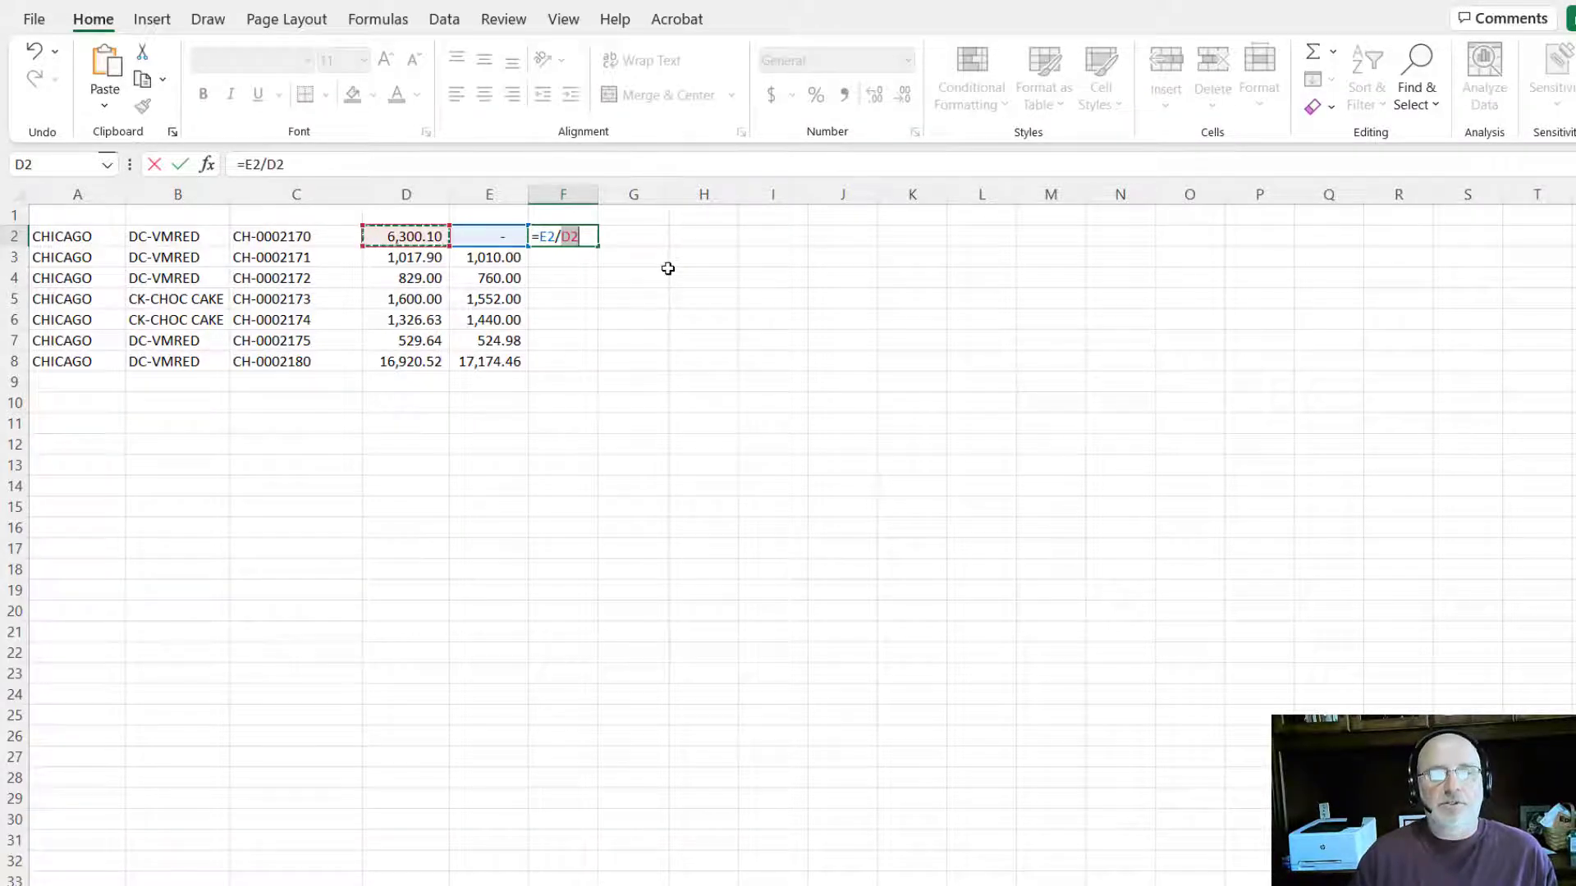
key("ctrl+Return")
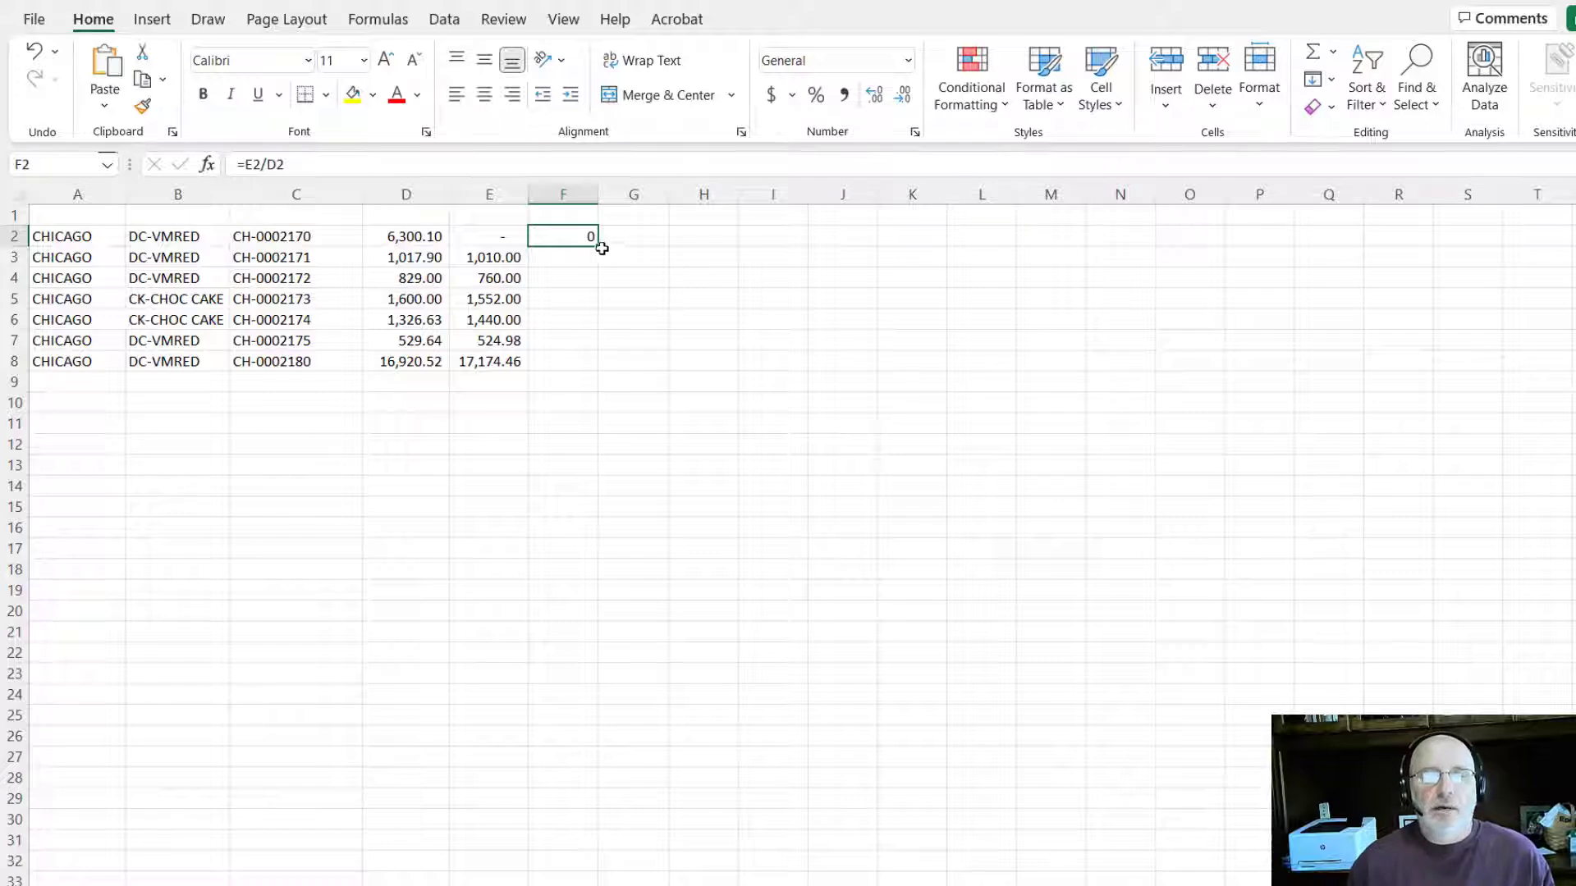
left_click_drag(597, 247, 598, 373)
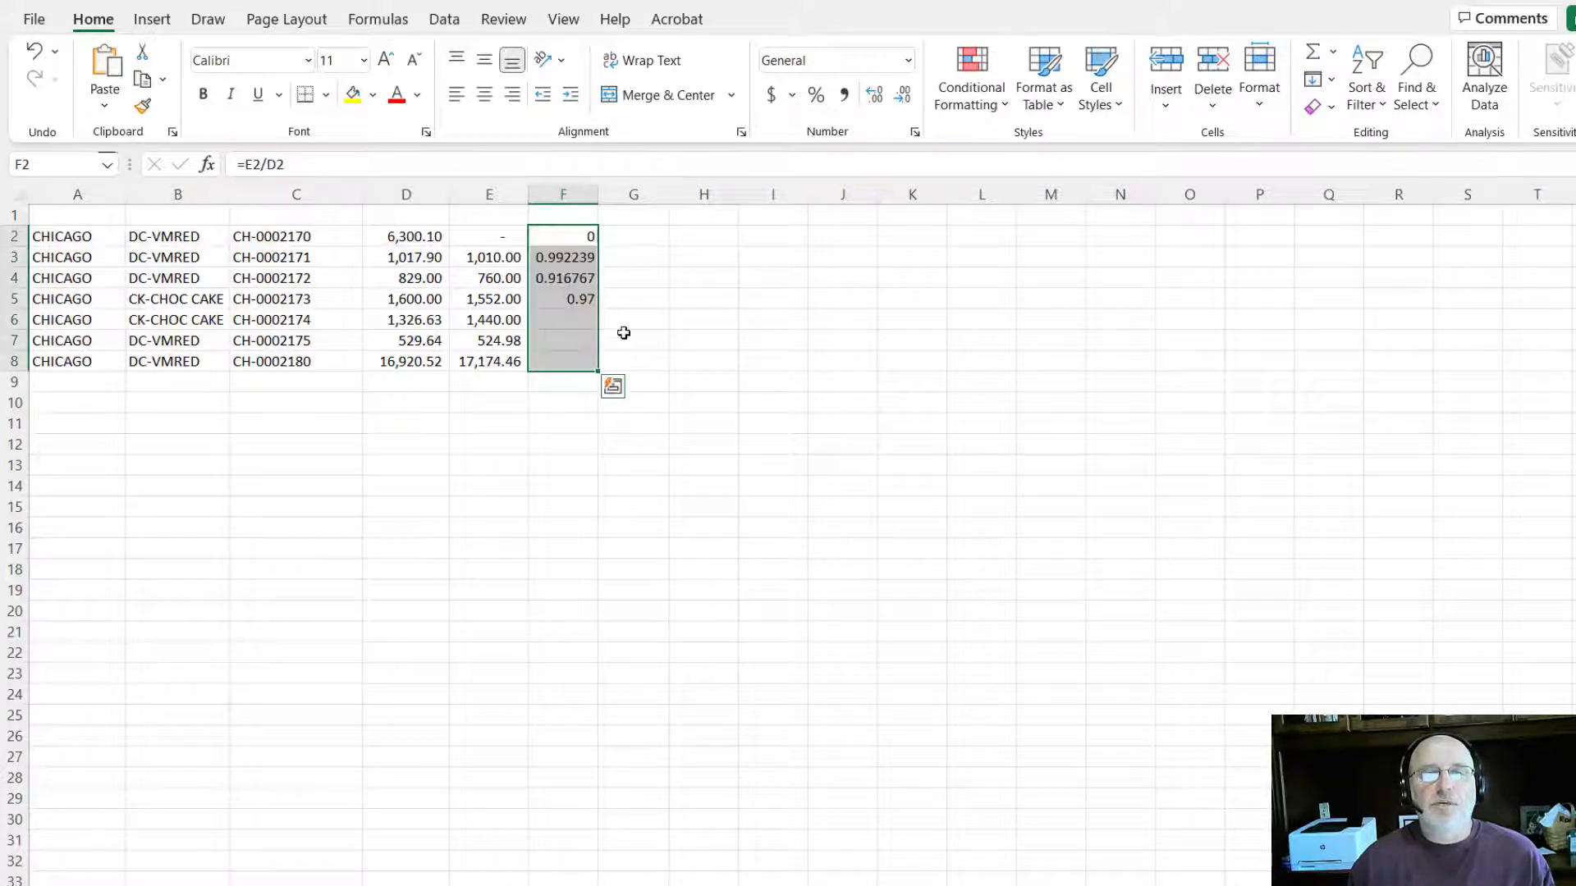
left_click(816, 96)
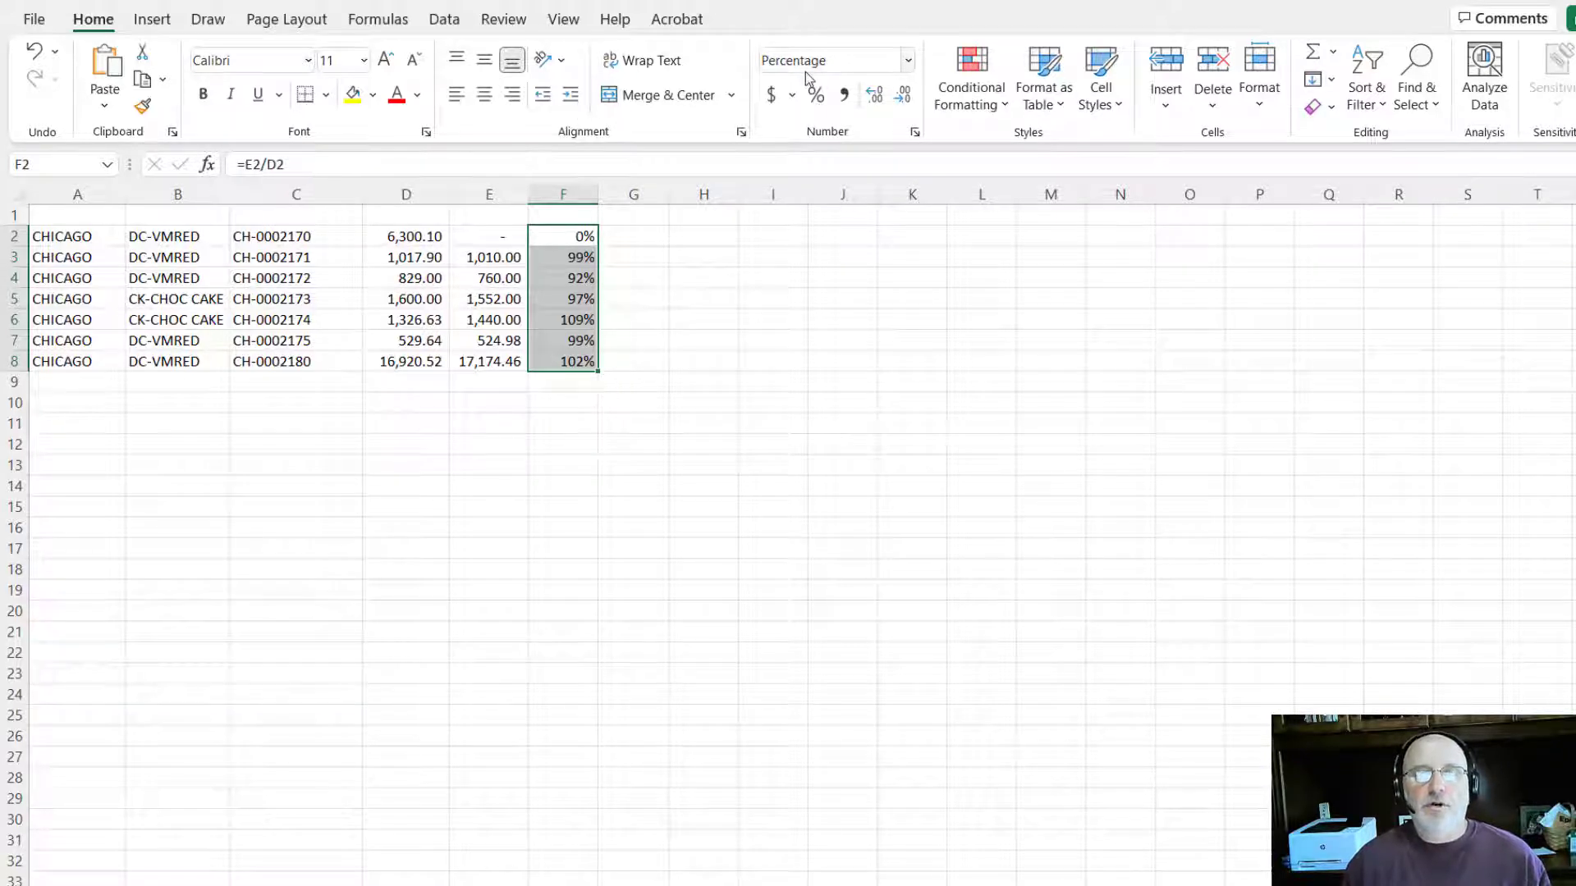
key("alt+Tab")
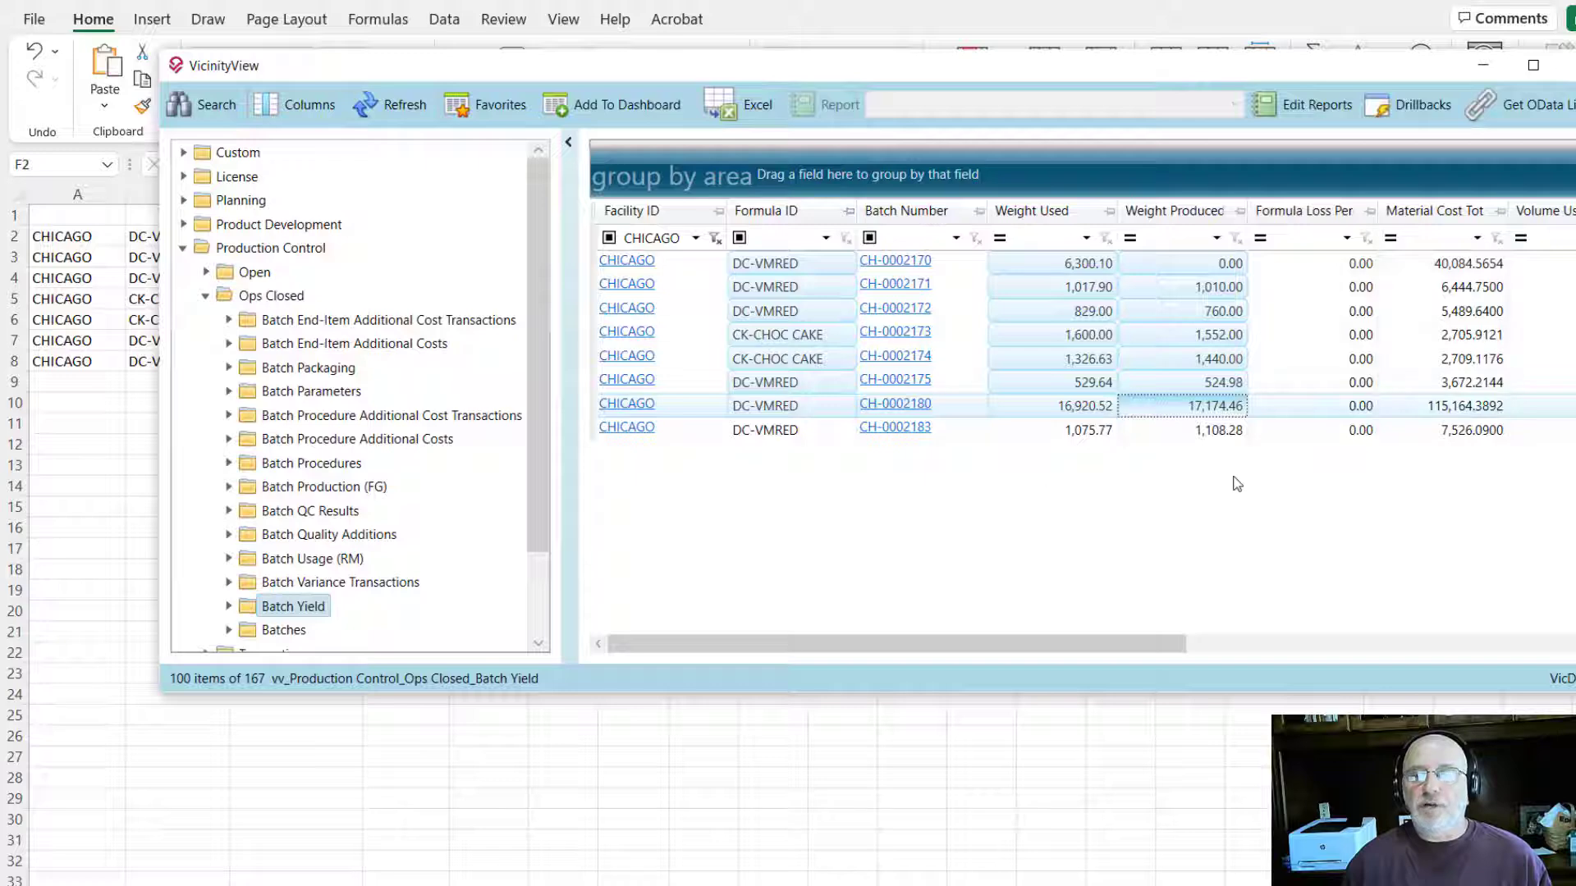